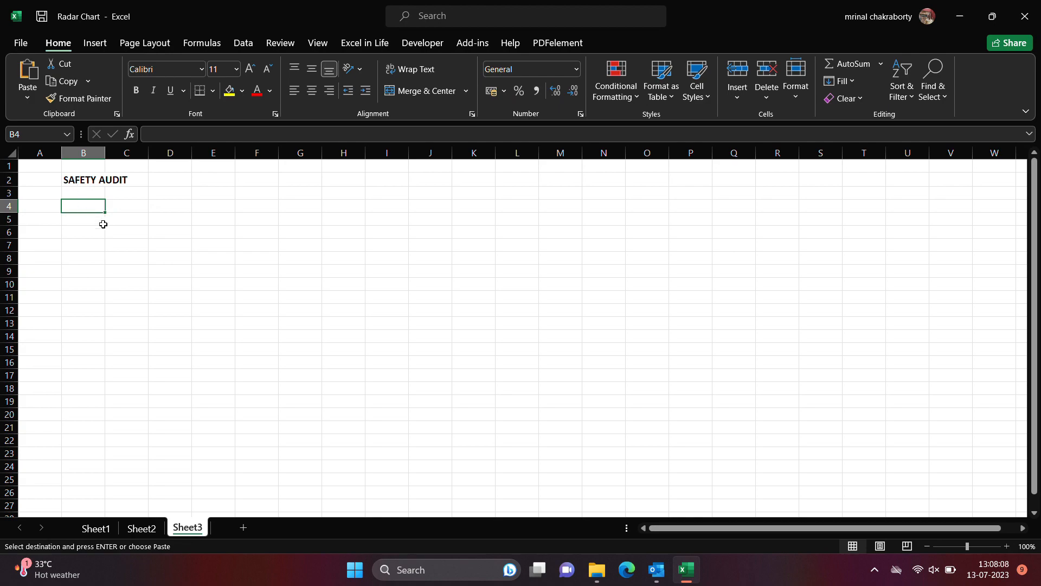
Step: Paste House Keeping 90%, Permit to Work 88%, HIRA 86%, Supervision 80%, Unsafe Condition 82%, Unsafe Act 83% into B4:C9 and widen column B
type("House Keeping\t90% Permit to Work\t88% HIRA\t86% Supervision\t80% Unsafe Condition\t82% Unsafe Act\t83%")
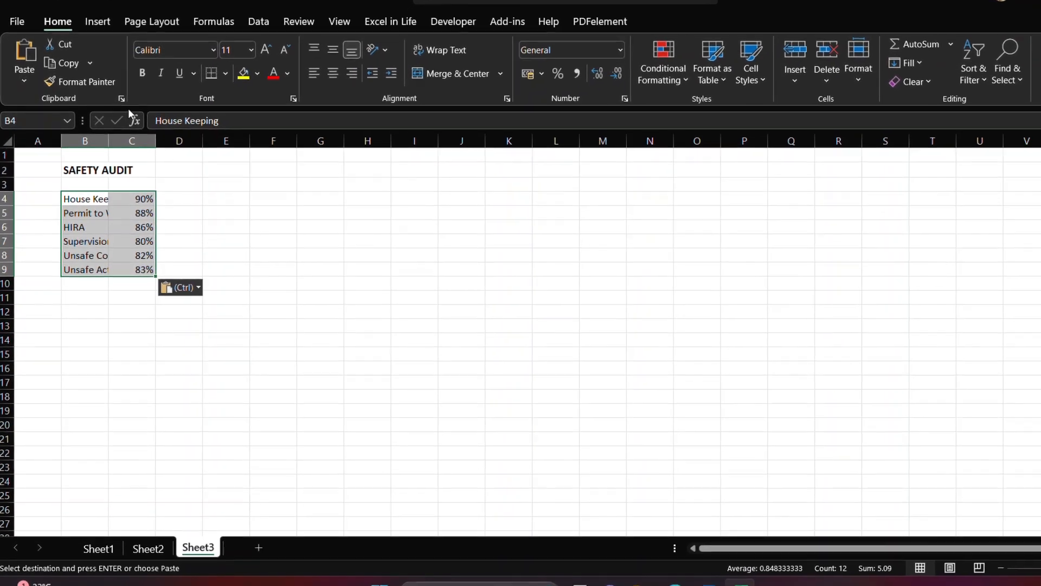
left_click_drag(109, 132, 163, 138)
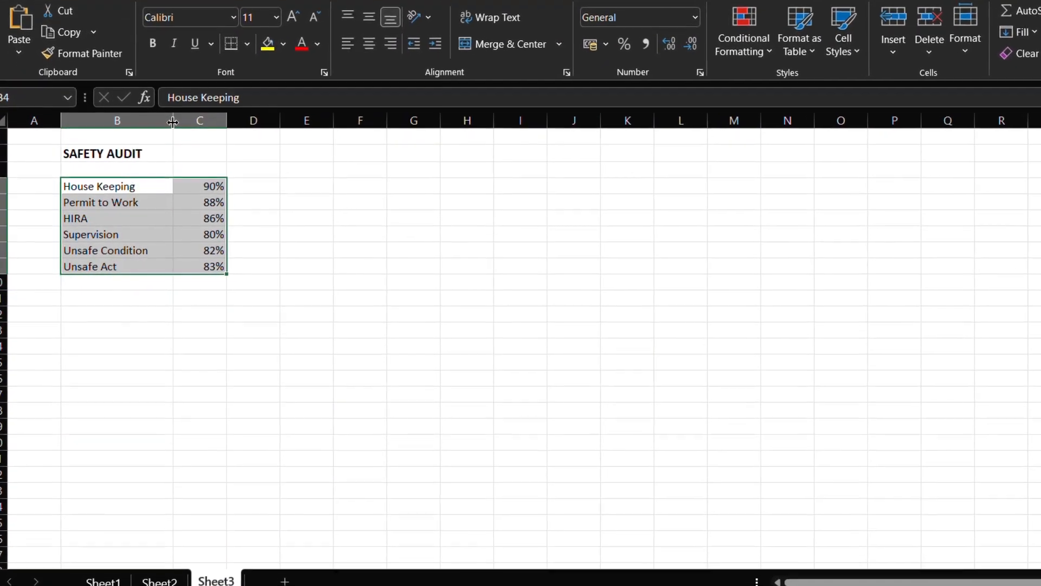
left_click(147, 315)
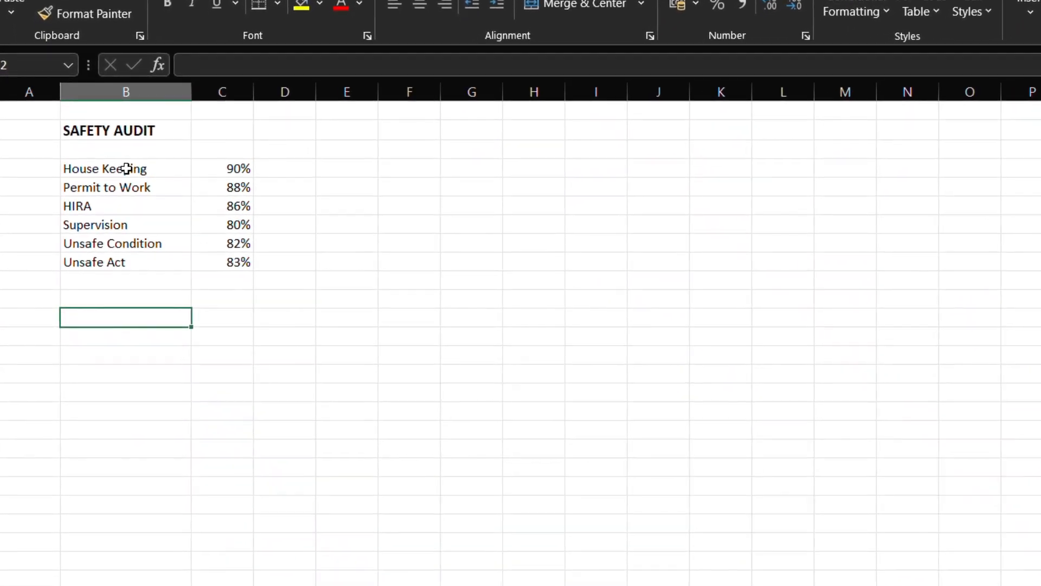
Step: Apply all borders to the safety audit table in B4:C9
left_click_drag(121, 166, 229, 258)
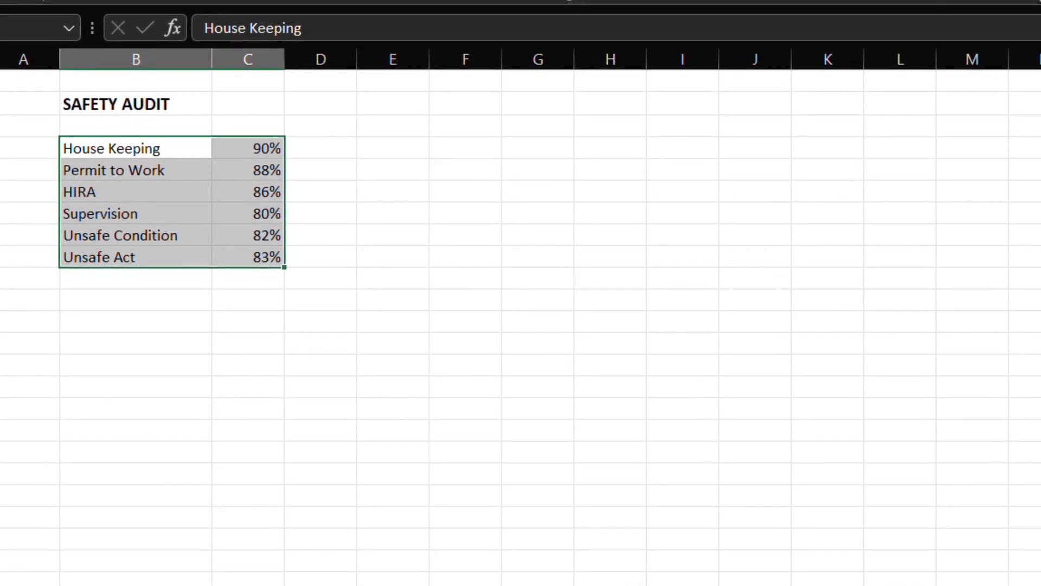
left_click(293, 1)
left_click(342, 188)
left_click(171, 376)
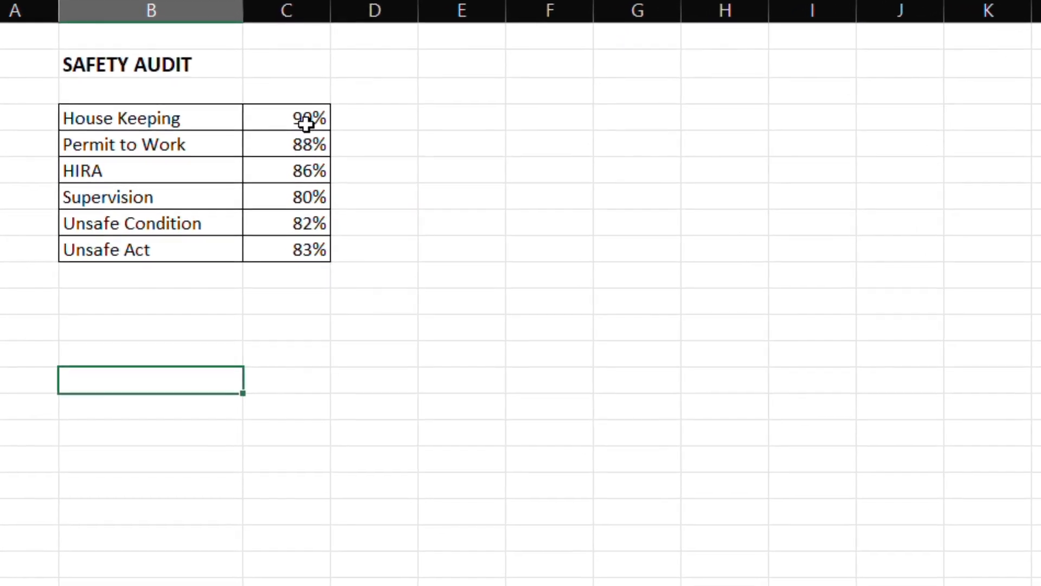
left_click(304, 271)
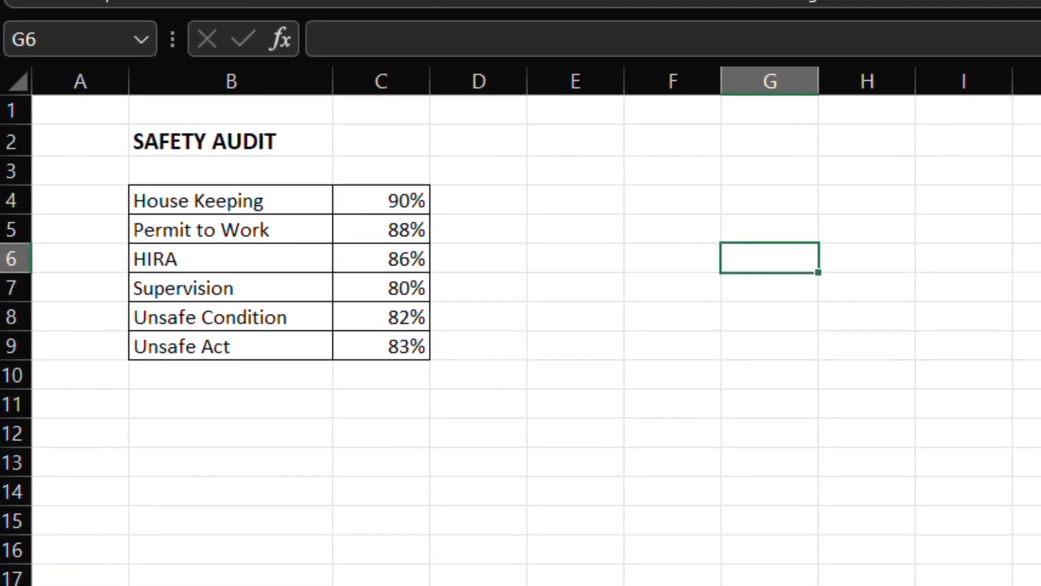
Step: Insert a filled radar chart from the safety audit data in B4:C9
left_click_drag(177, 205, 428, 350)
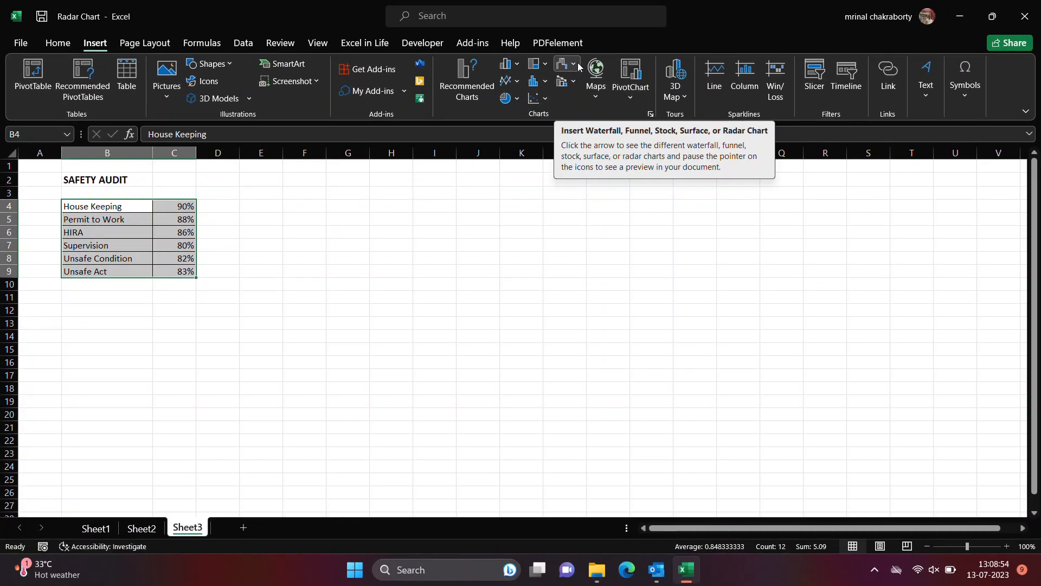
left_click(574, 67)
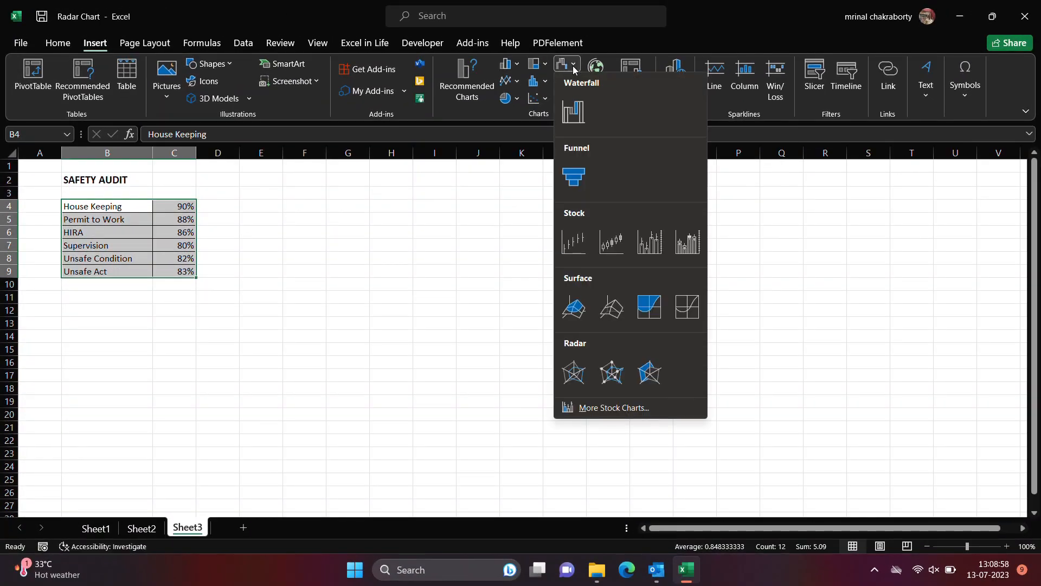
left_click(648, 373)
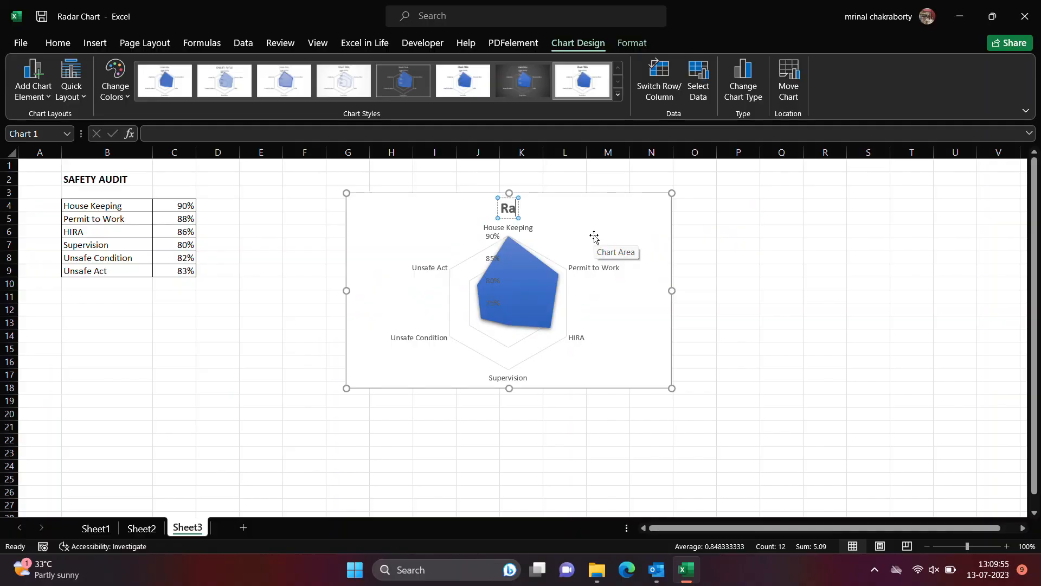
Step: Set the chart title to "Radar Chart"
type("dar")
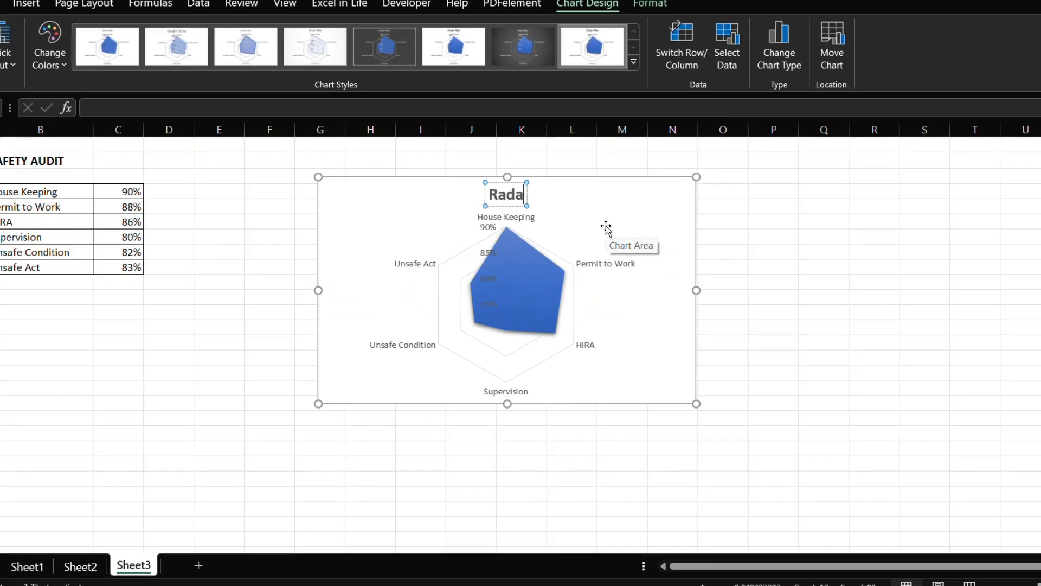
type(" Chart")
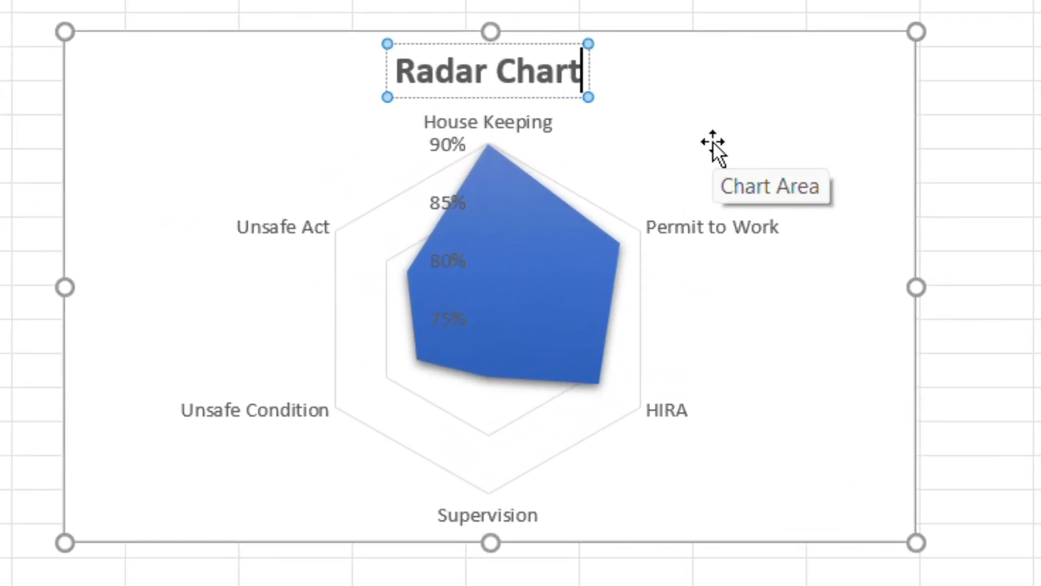
left_click(854, 497)
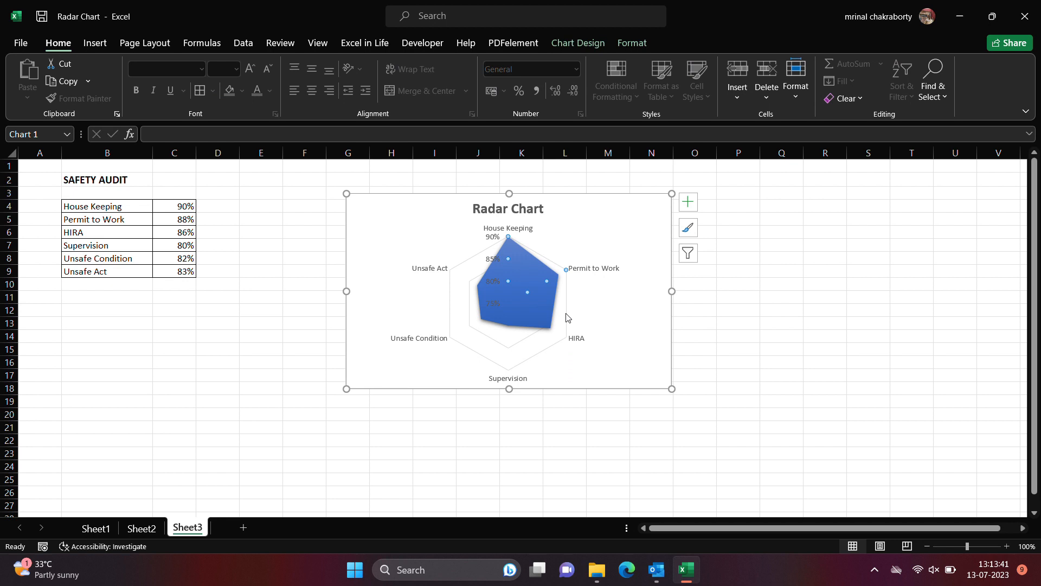
Step: Set the radar chart's value axis bounds to a minimum of 0.5 and a maximum of 1.0
double_click(566, 317)
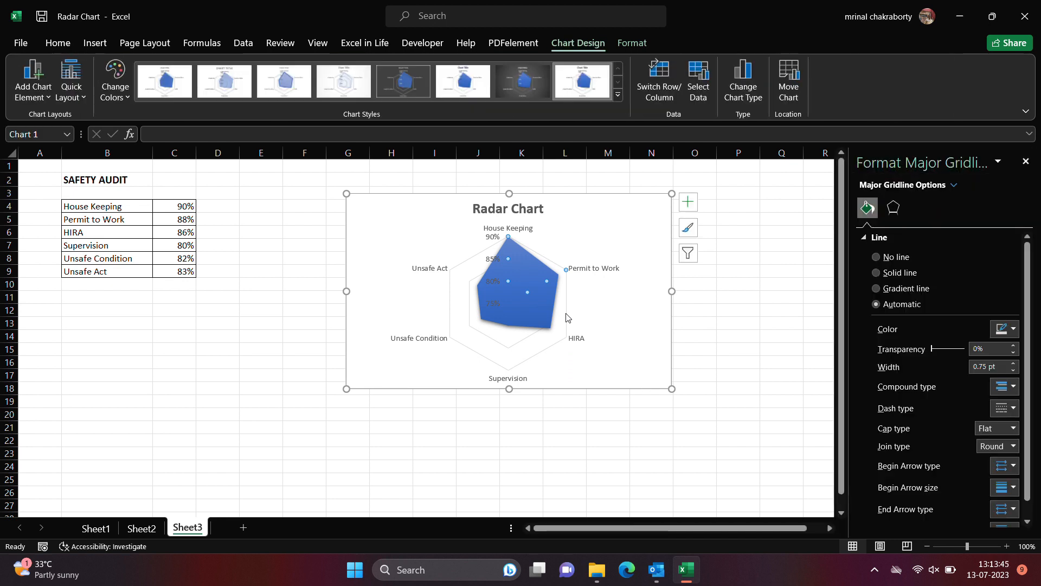
right_click(568, 327)
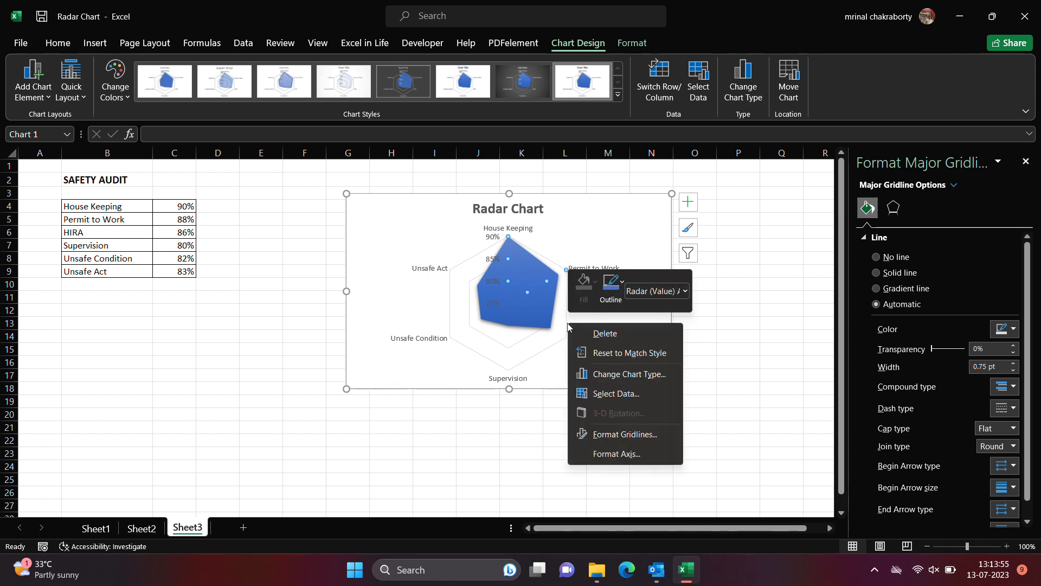
left_click(605, 455)
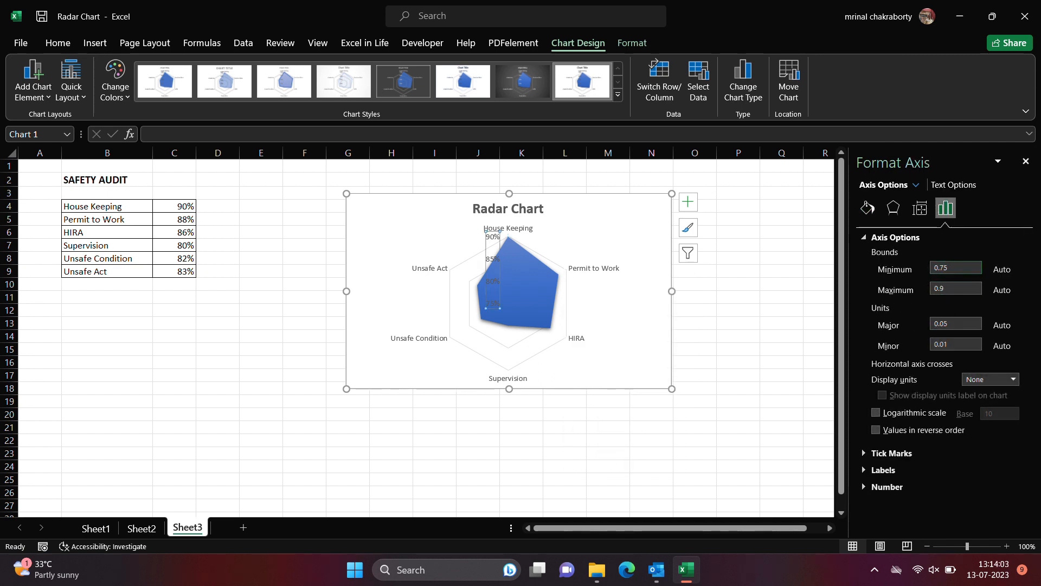
key("BackSpace")
left_click(953, 290)
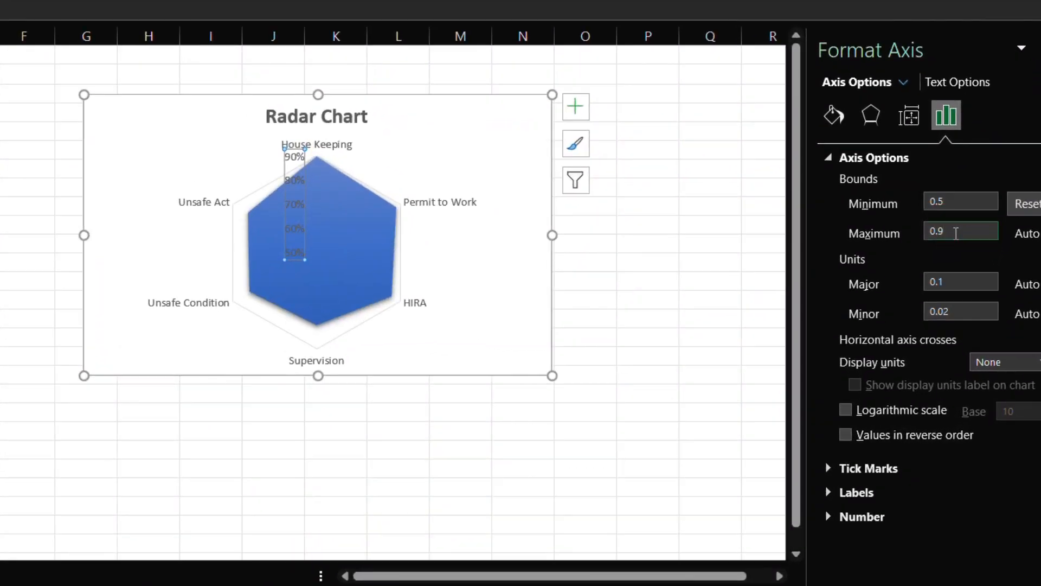
key("Return")
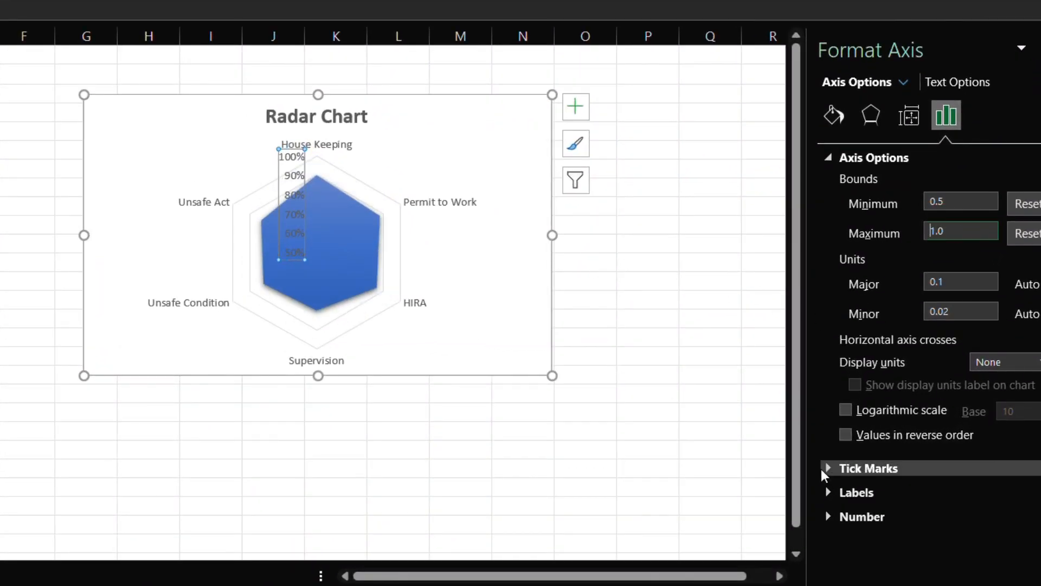
Step: Hide the value axis labels by setting their label position to None
left_click(824, 469)
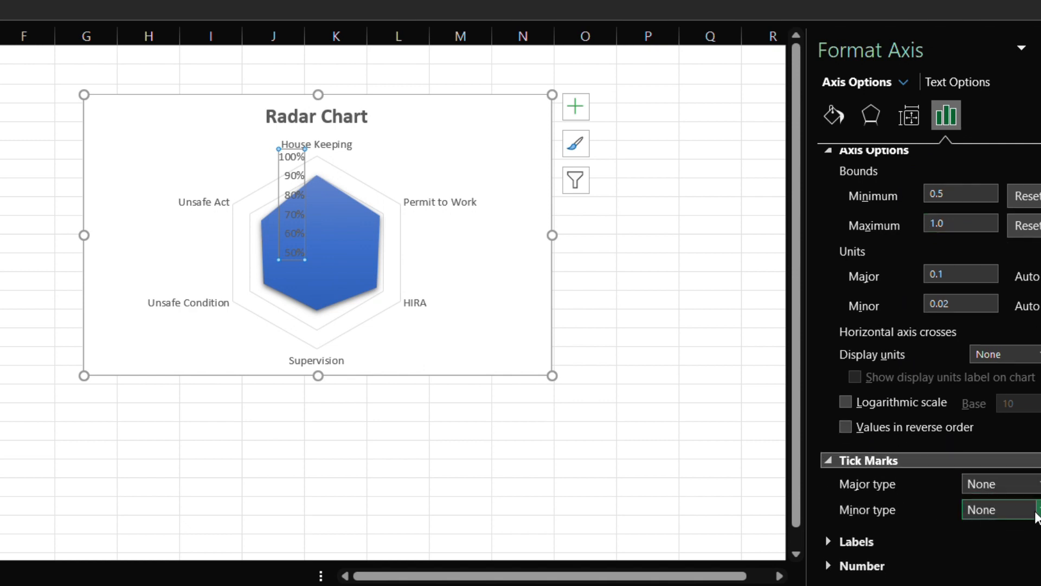
left_click(846, 541)
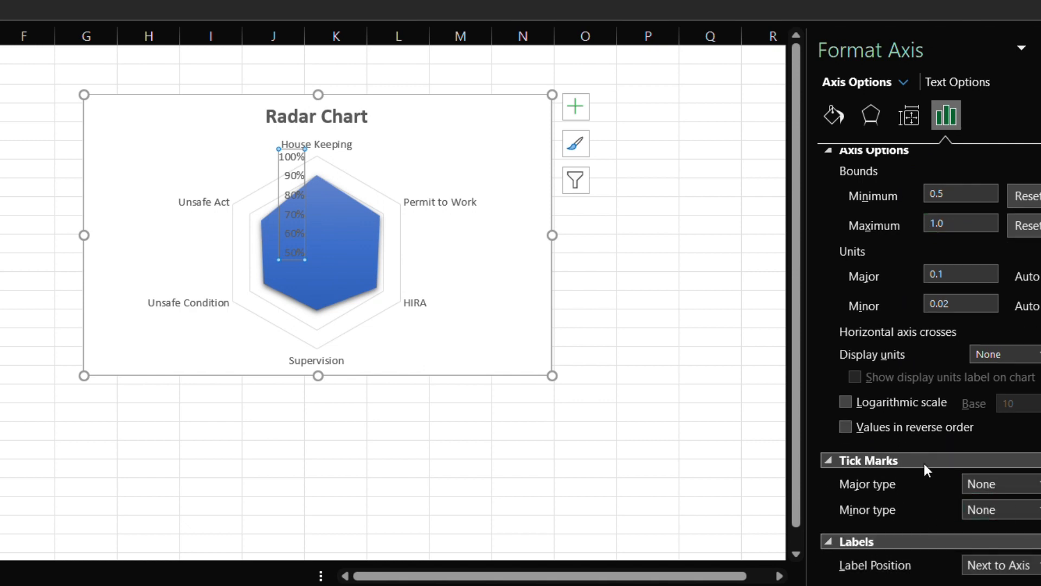
left_click(1039, 535)
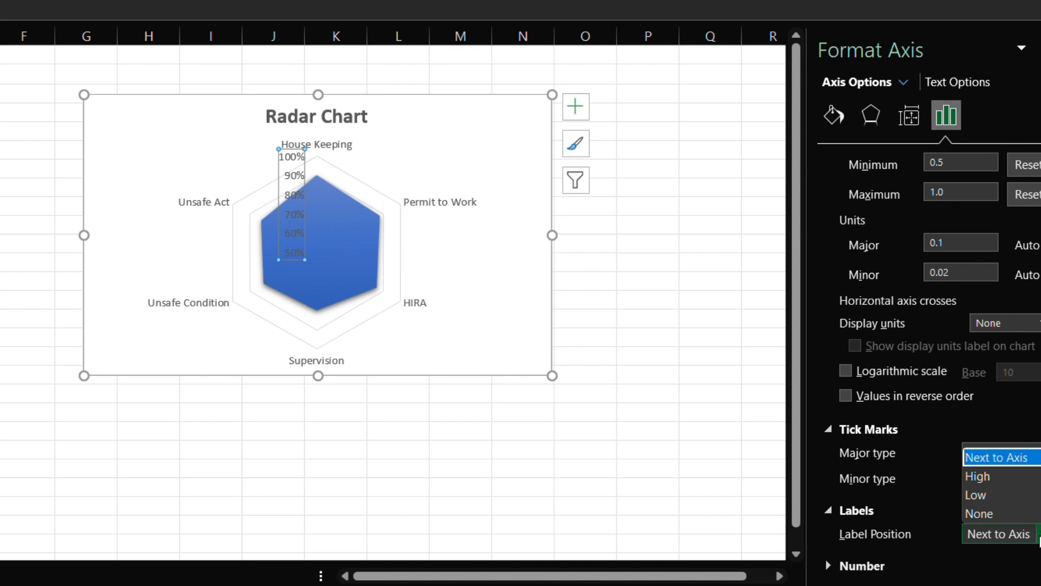
left_click(994, 514)
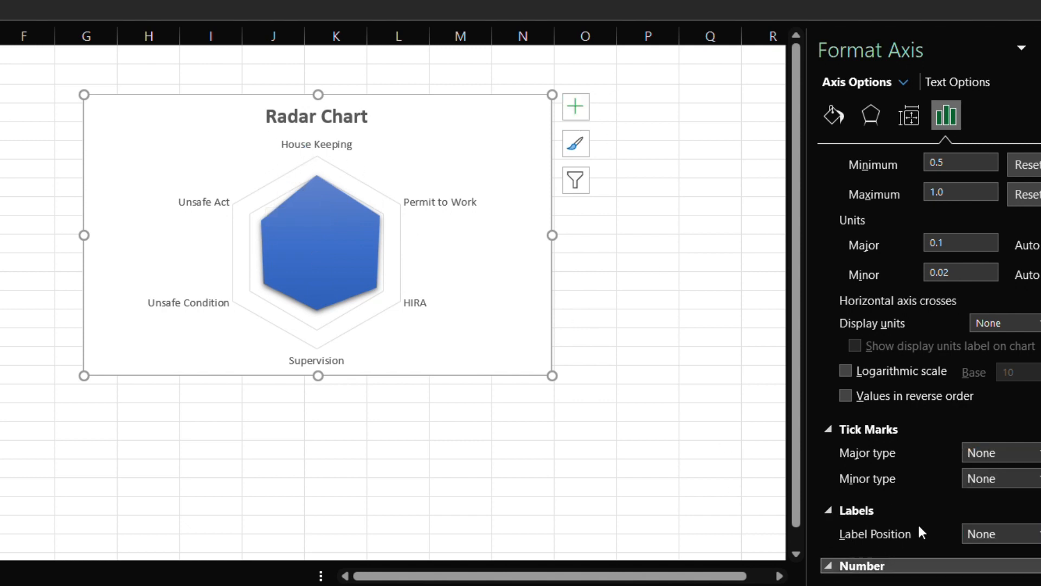
left_click(918, 566)
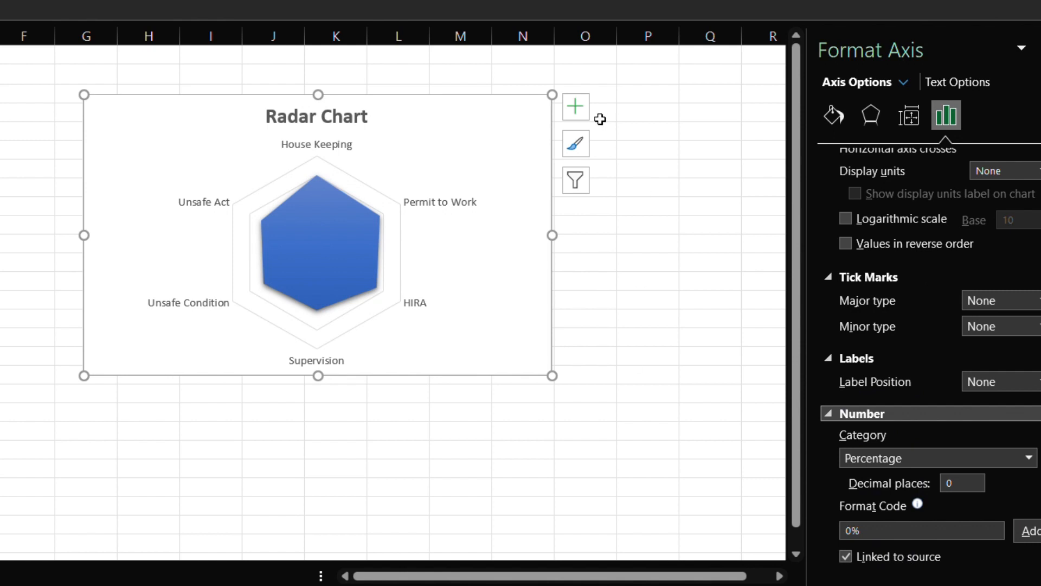
Step: Add data labels to the radar chart and change their font color to the darkest black theme shade
left_click(576, 105)
left_click(619, 171)
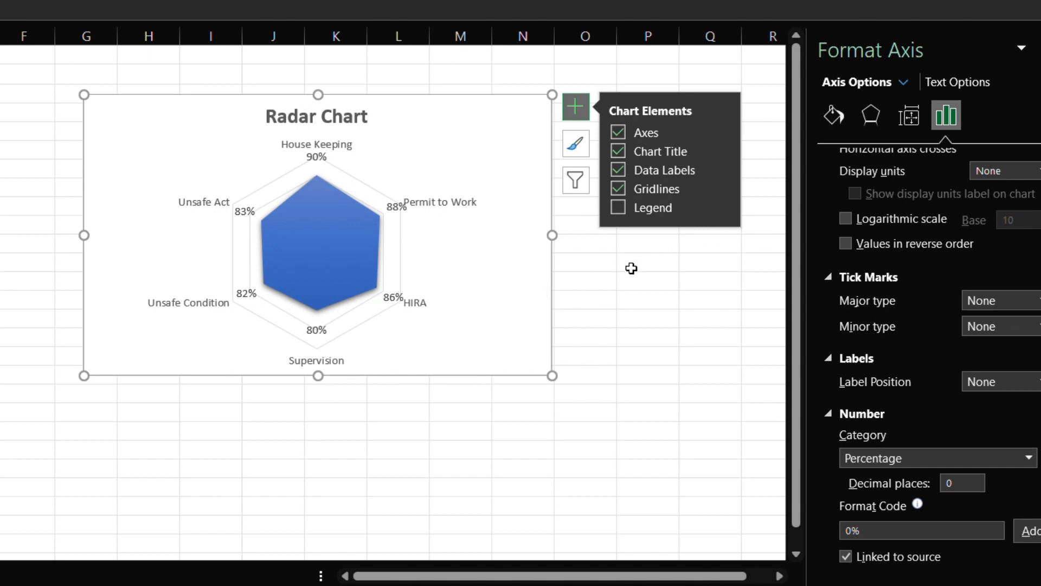
left_click(356, 265)
left_click(952, 86)
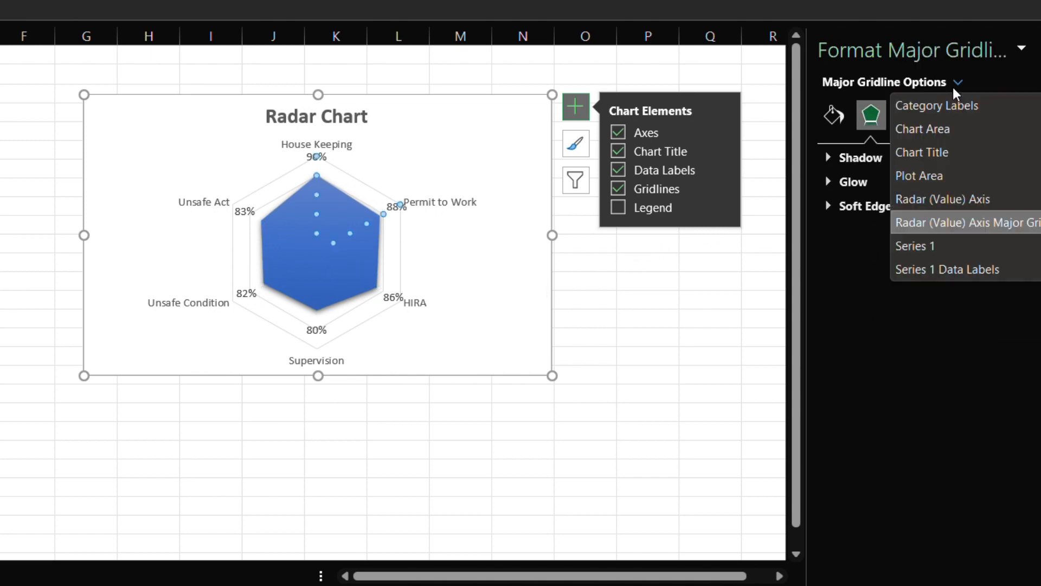
left_click(929, 263)
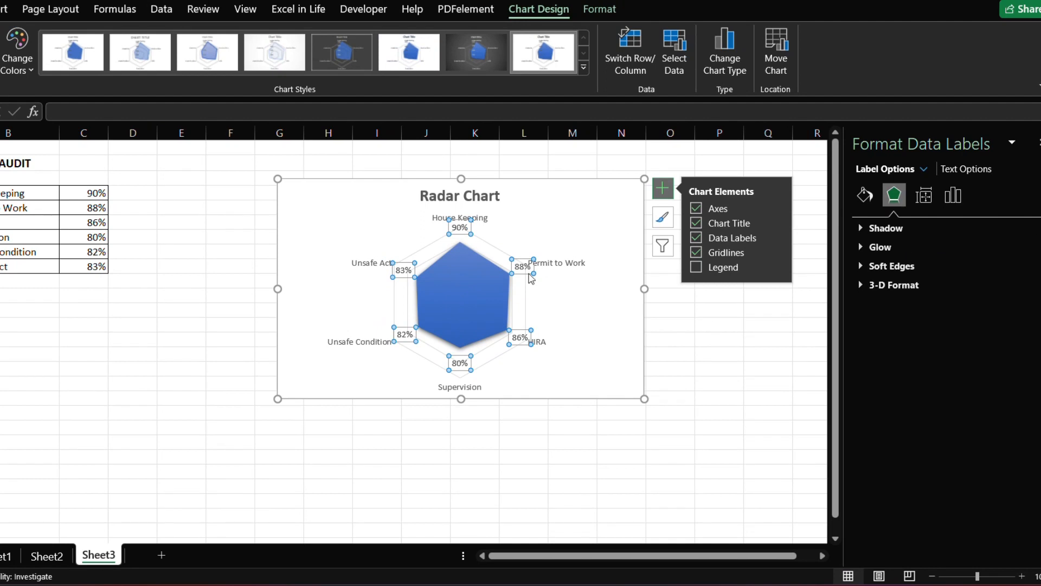
left_click(0, 9)
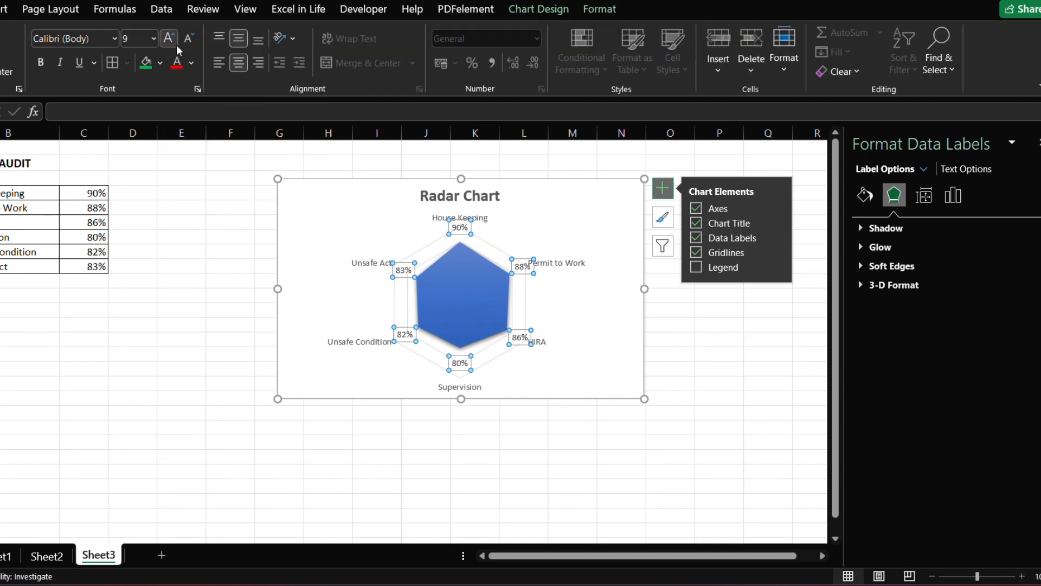
left_click(190, 63)
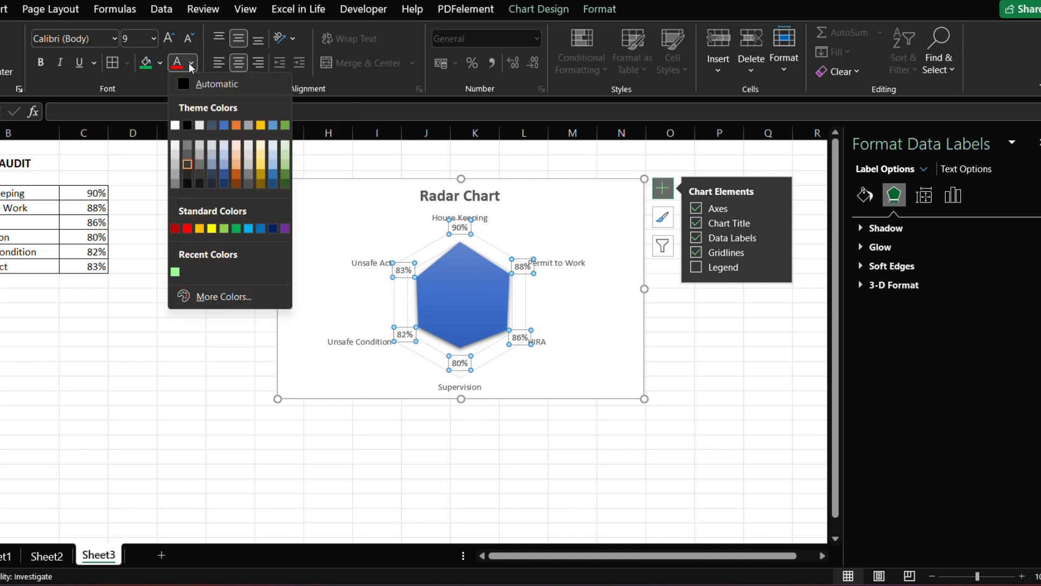
left_click(187, 185)
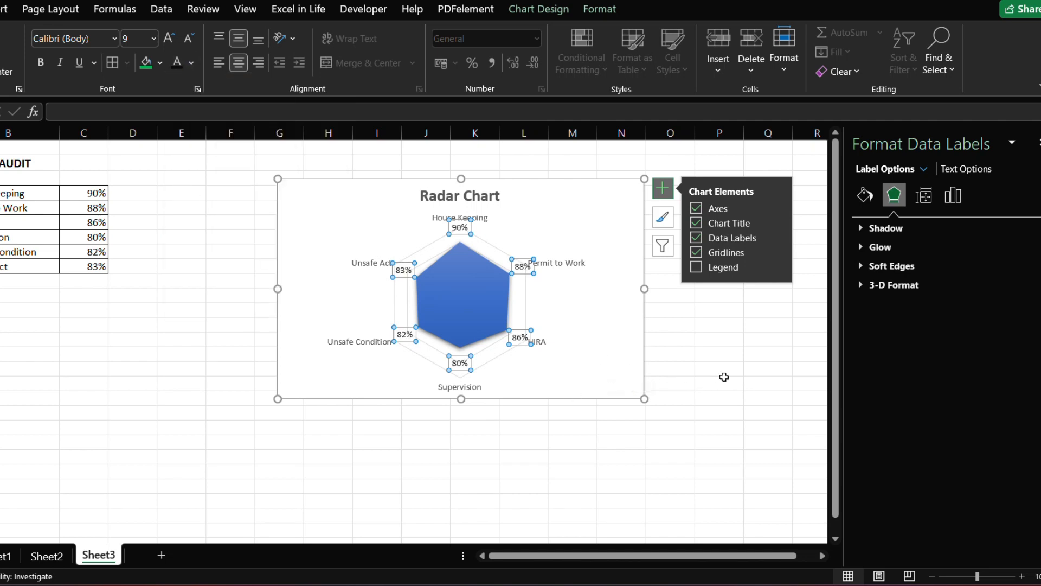
left_click(628, 368)
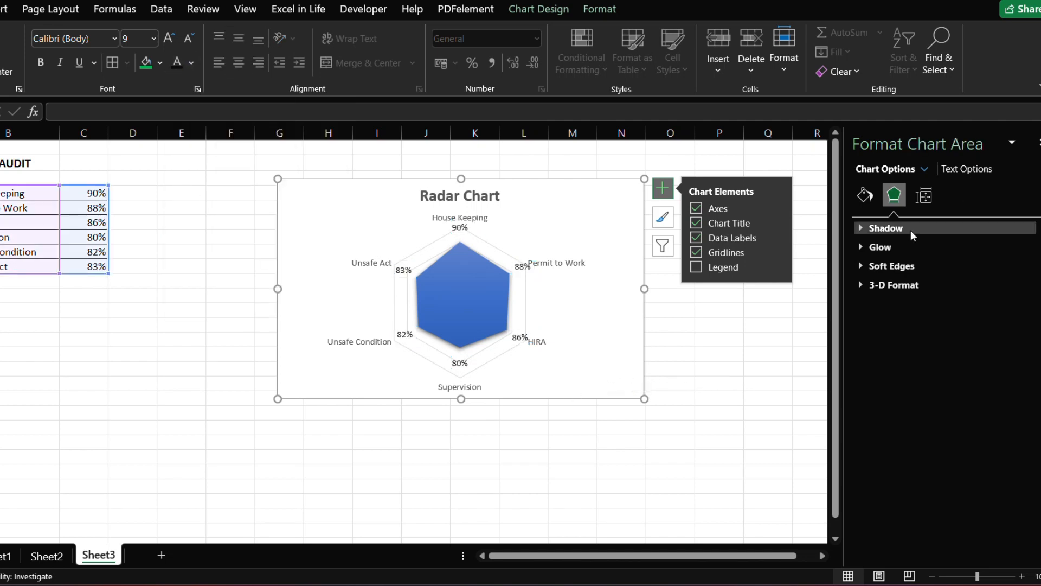
Step: Set the minor tick mark type of the radar value axis to Inside, keeping display units at None
left_click(925, 170)
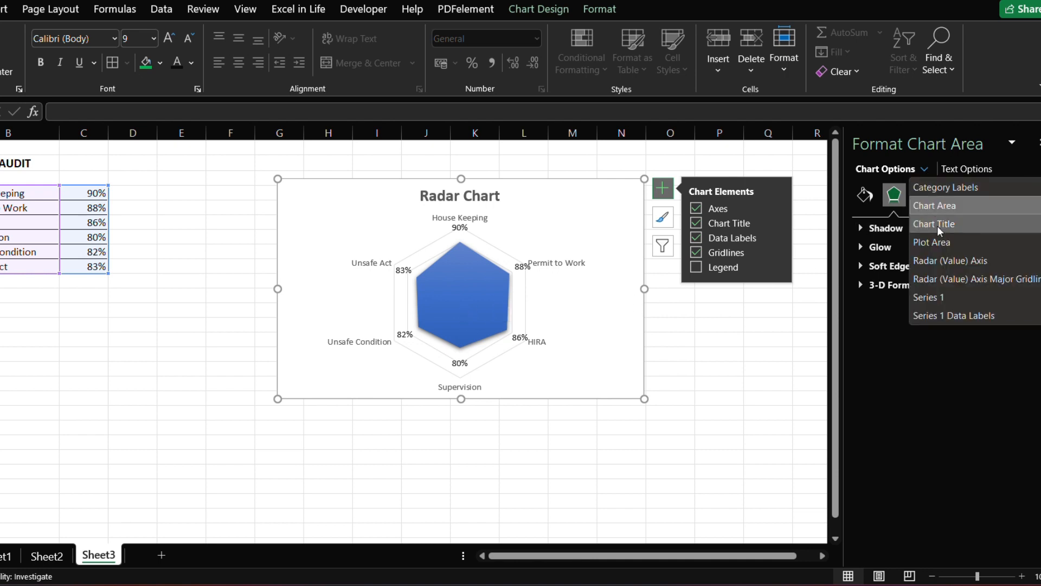
left_click(939, 261)
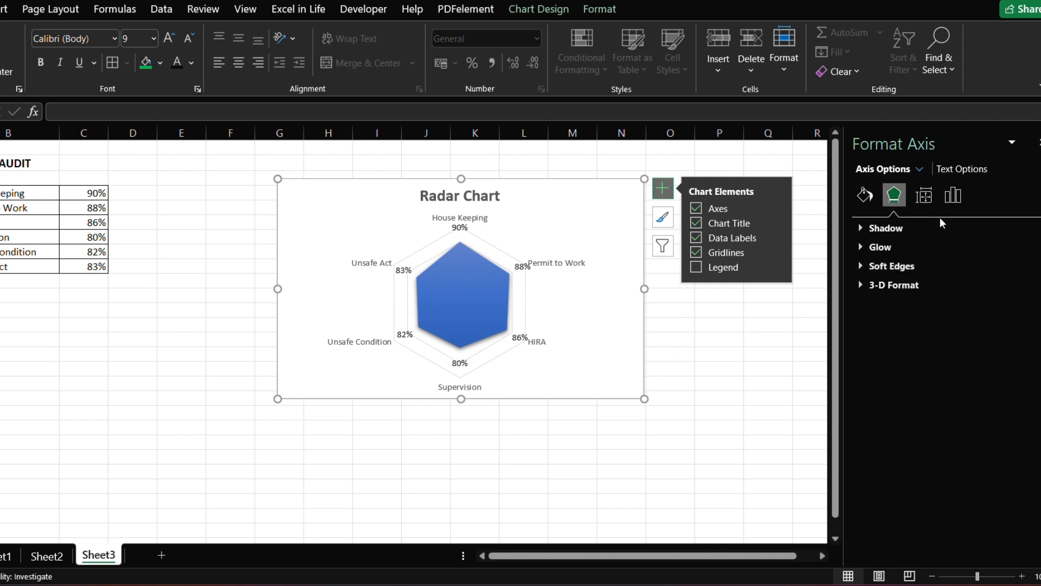
left_click(955, 196)
left_click(863, 228)
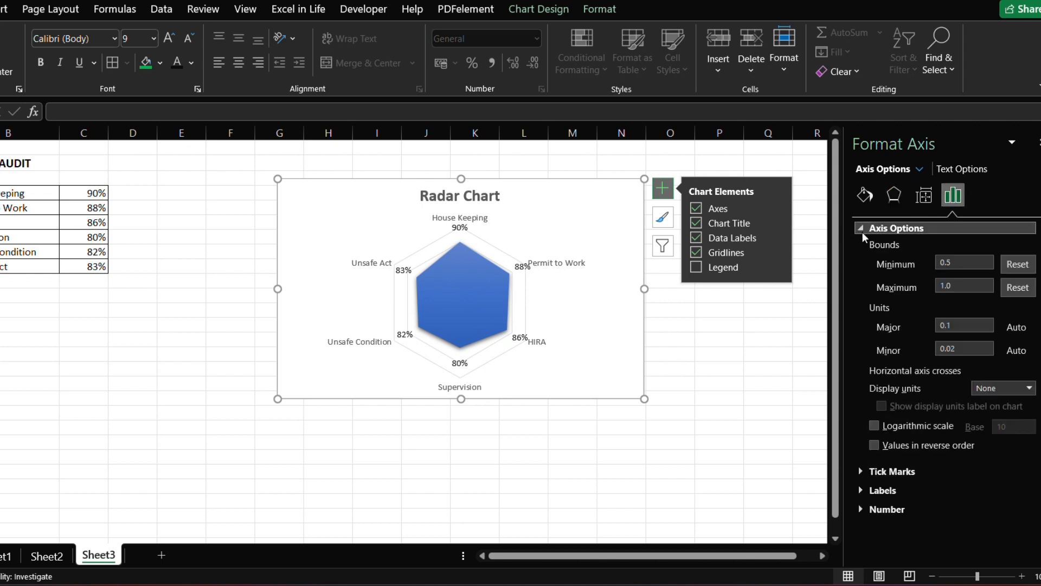
left_click(1029, 388)
left_click(985, 402)
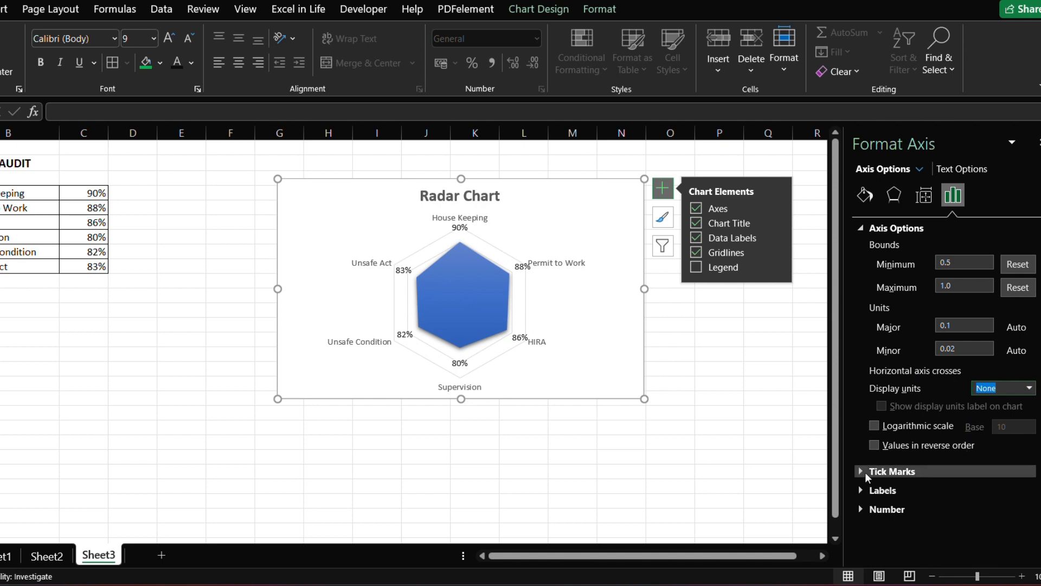
left_click(864, 471)
left_click(1029, 509)
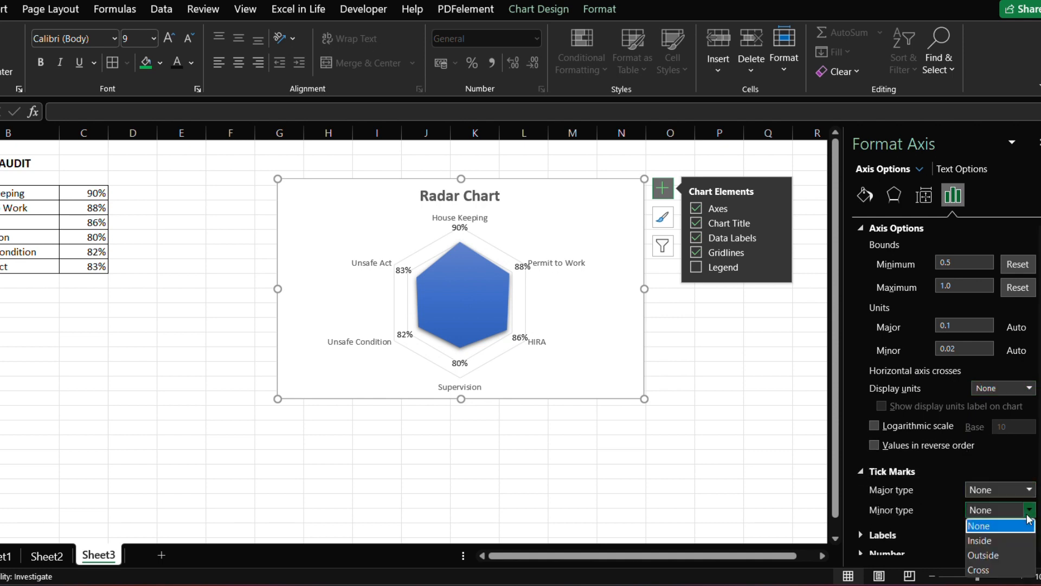
left_click(990, 540)
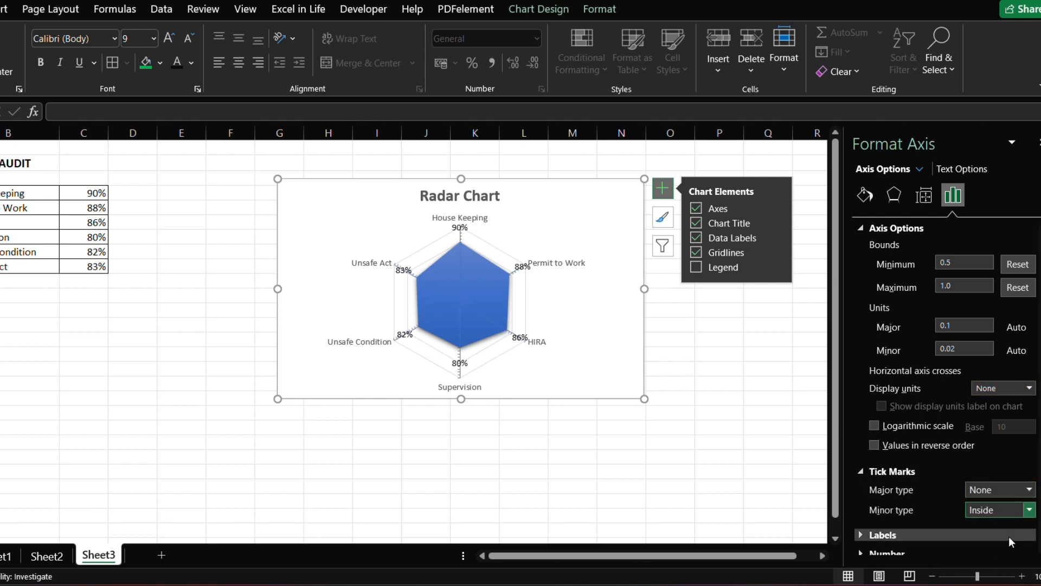
Step: Try the Cross minor tick mark type on the radar chart's value axis, and settle on None
left_click(1028, 510)
left_click(985, 564)
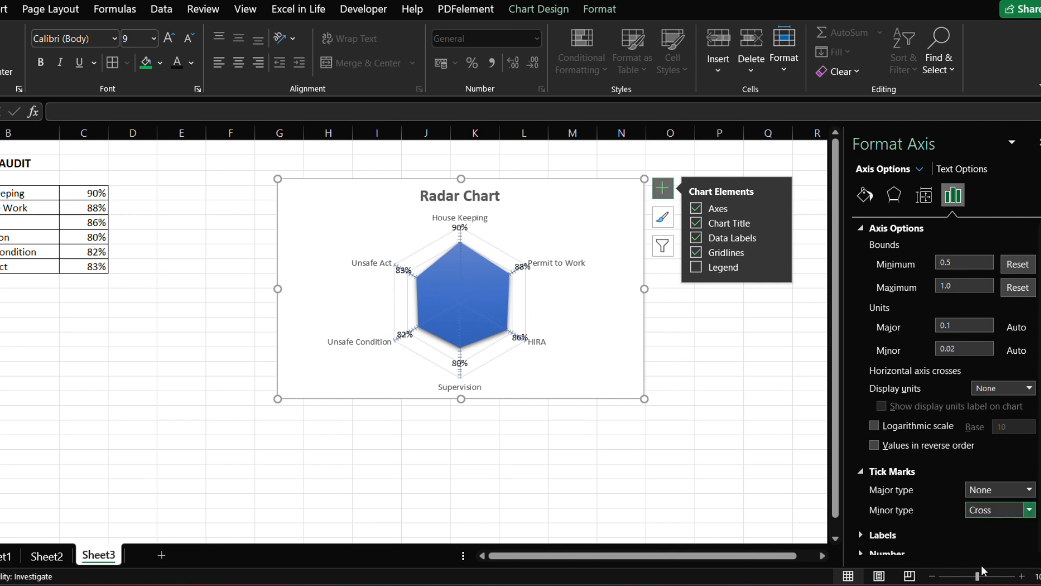
left_click(1029, 510)
left_click(994, 526)
Step: Give the radar chart's data series a solid standard blue marker fill with 52% transparency
left_click(503, 294)
left_click(599, 9)
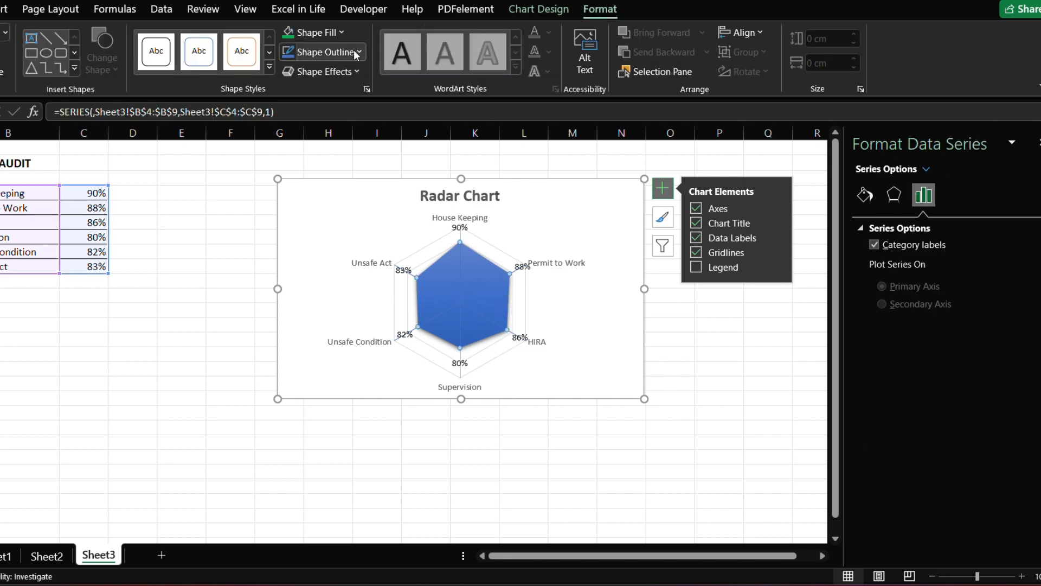
left_click(343, 33)
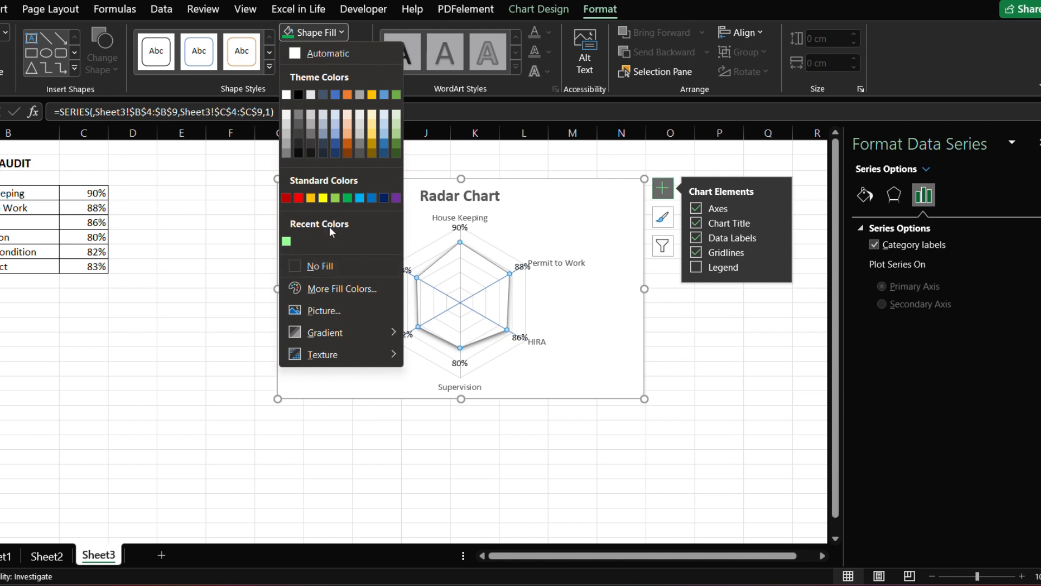
left_click(865, 194)
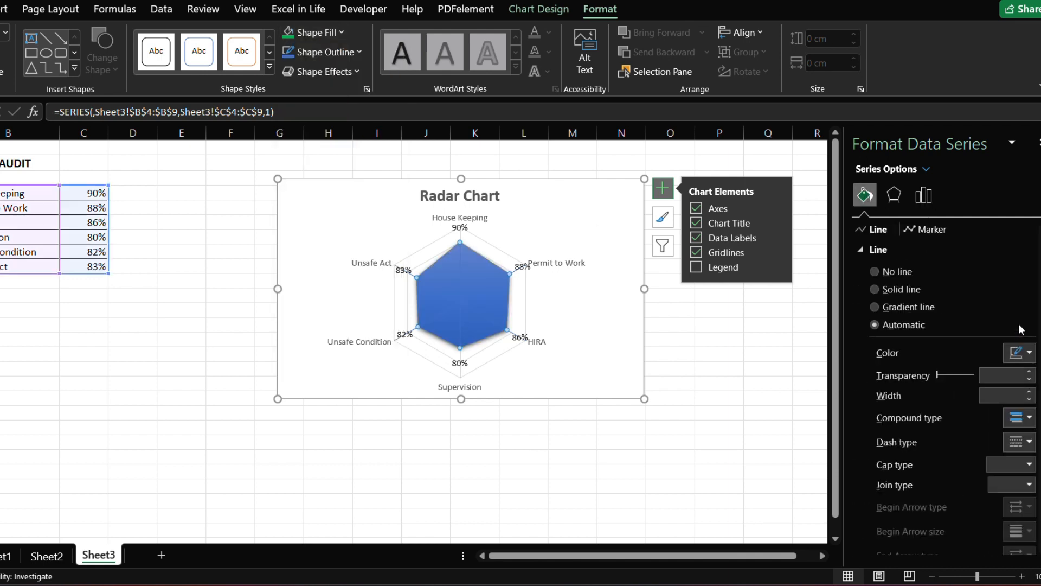
left_click(895, 197)
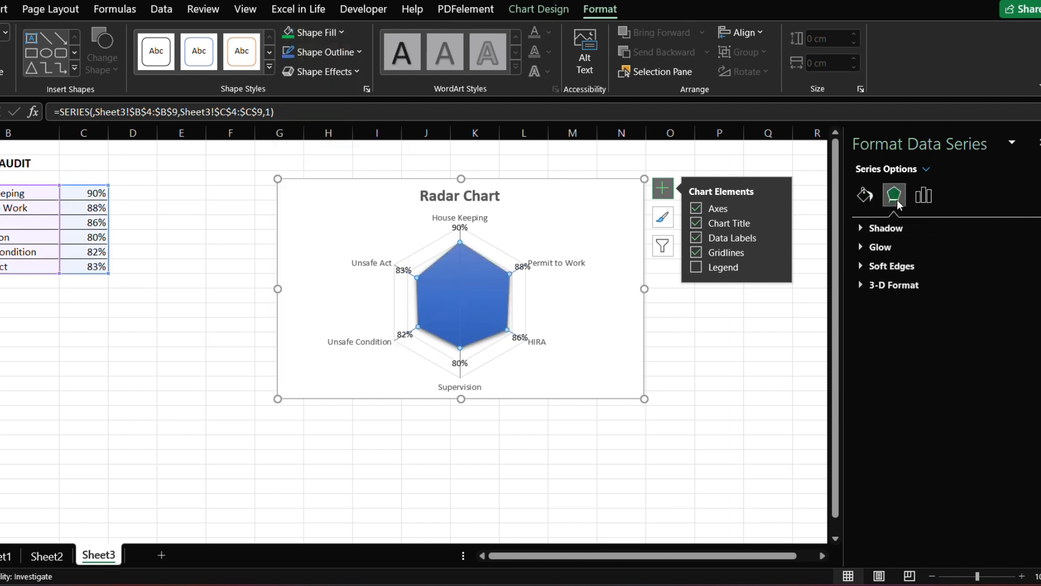
left_click(871, 198)
left_click(911, 230)
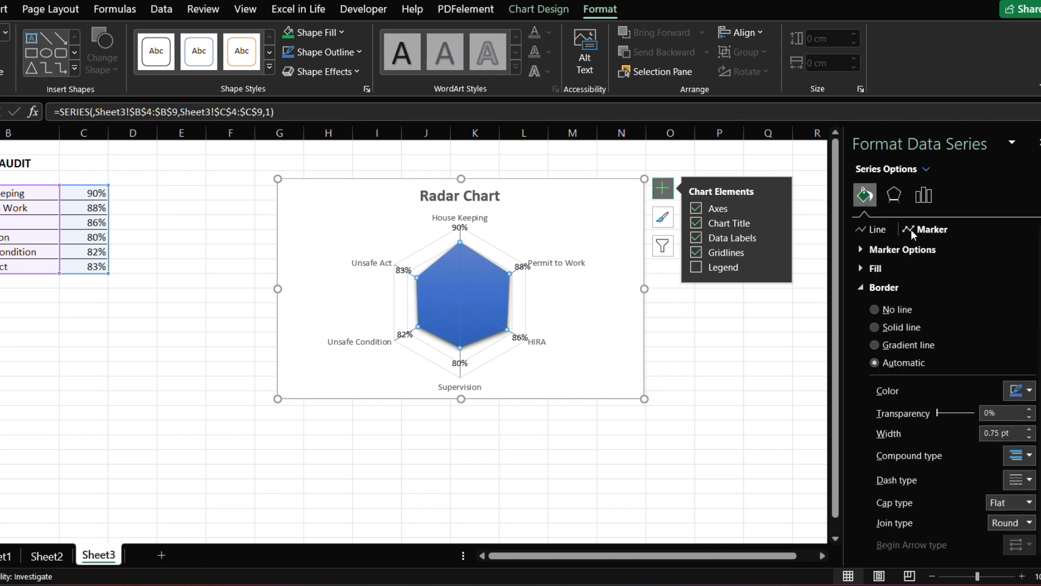
left_click(861, 287)
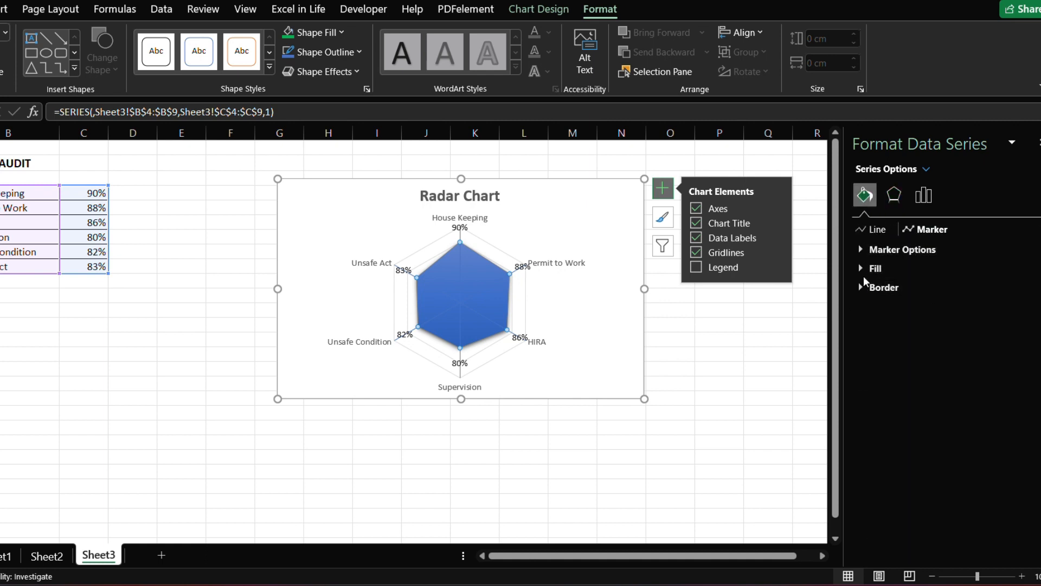
left_click(862, 269)
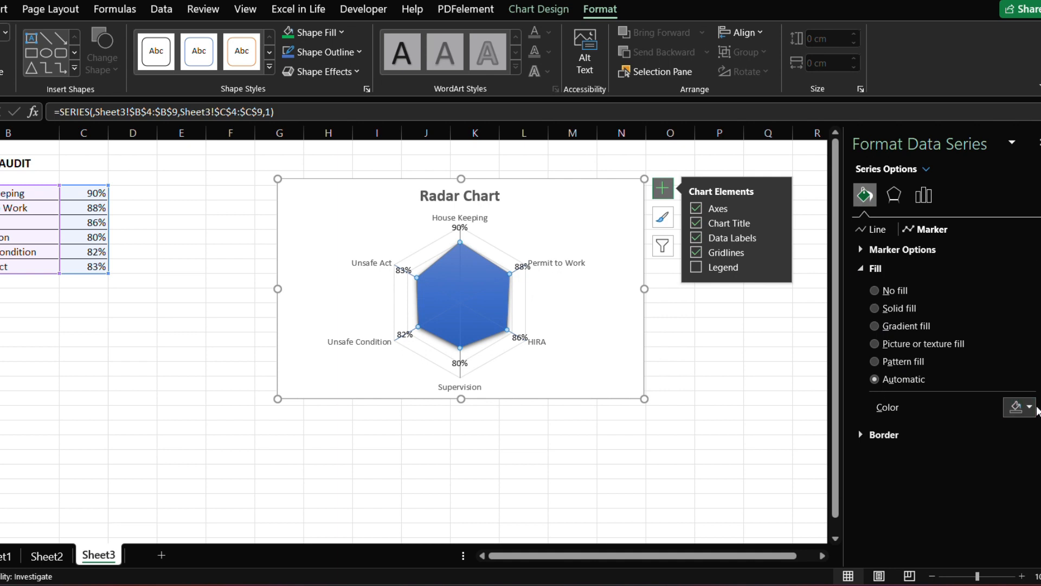
left_click(1034, 410)
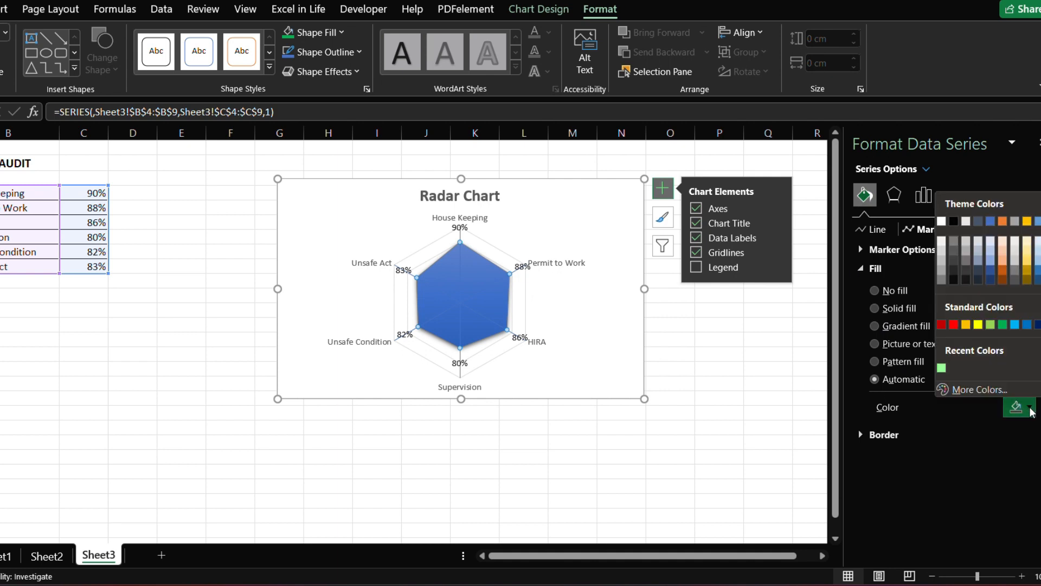
left_click(1027, 326)
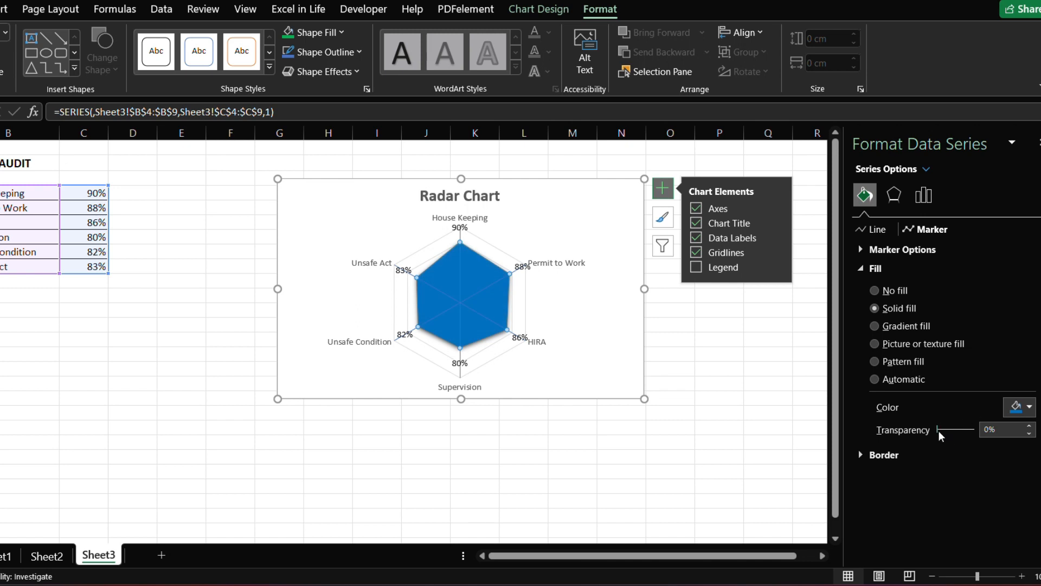
left_click_drag(938, 430, 956, 434)
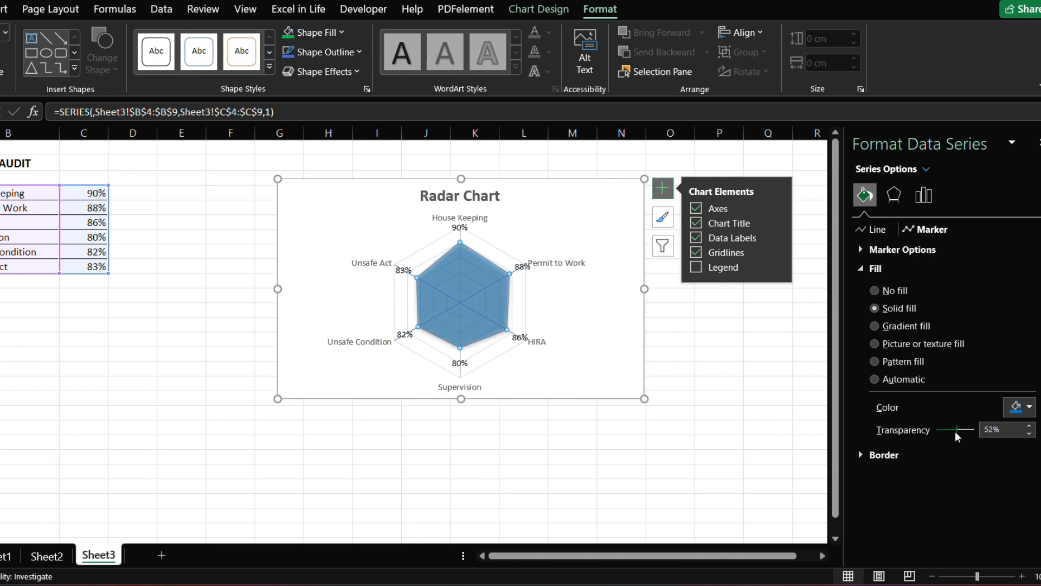
Step: Recolor the radar series fill with the second-darkest shade of the lighter theme blue, set its transparency to 46%, and deselect the chart
left_click(1030, 407)
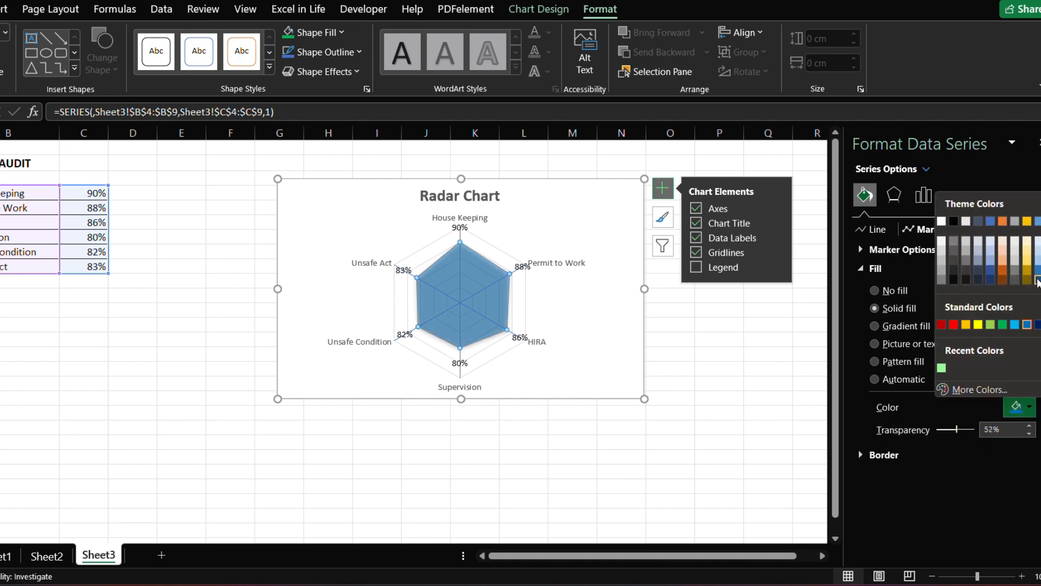
left_click(990, 280)
left_click(1031, 413)
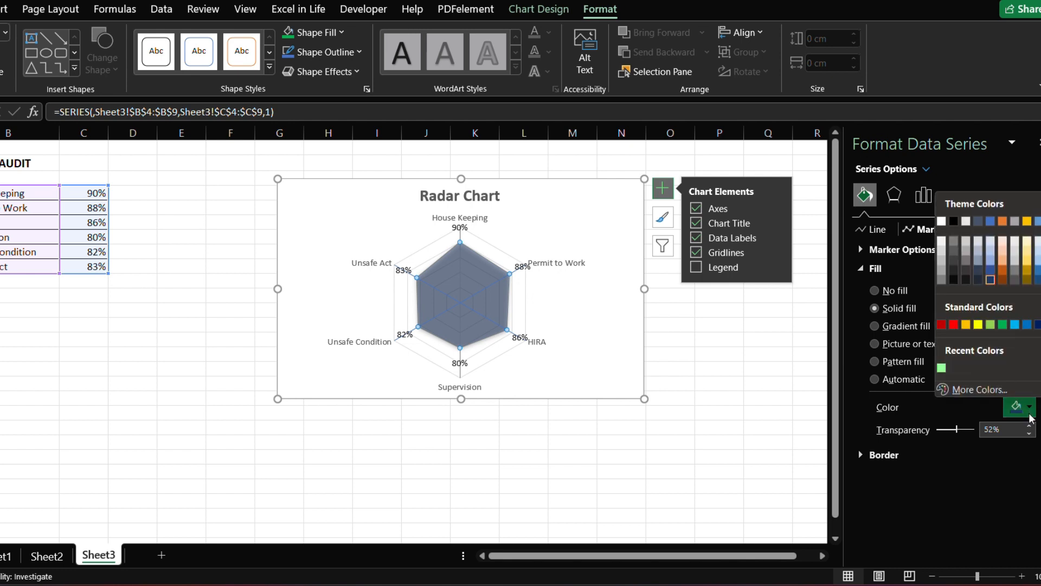
left_click(1037, 280)
left_click(1030, 408)
left_click(1038, 270)
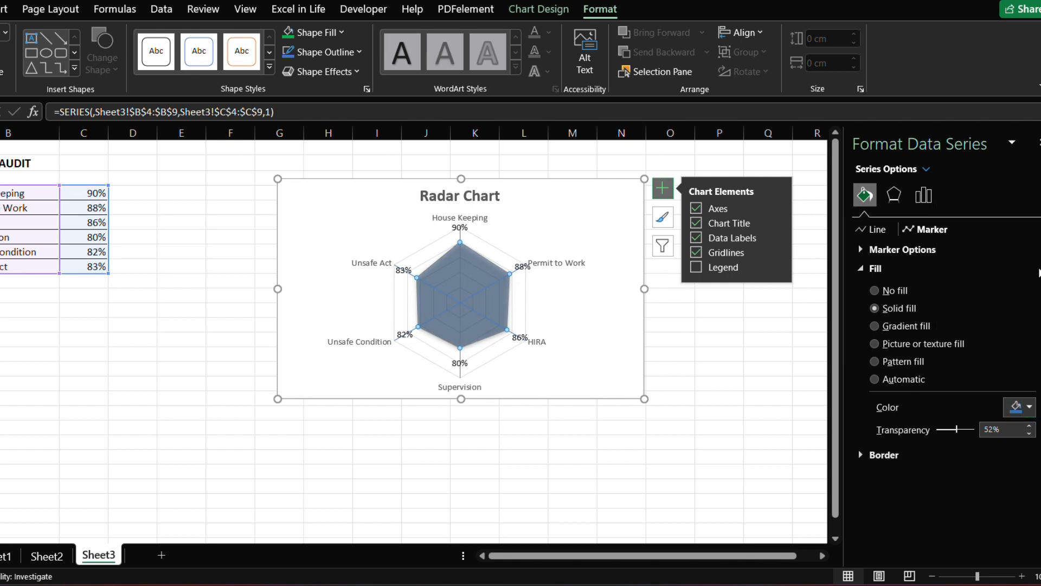
left_click(1029, 434)
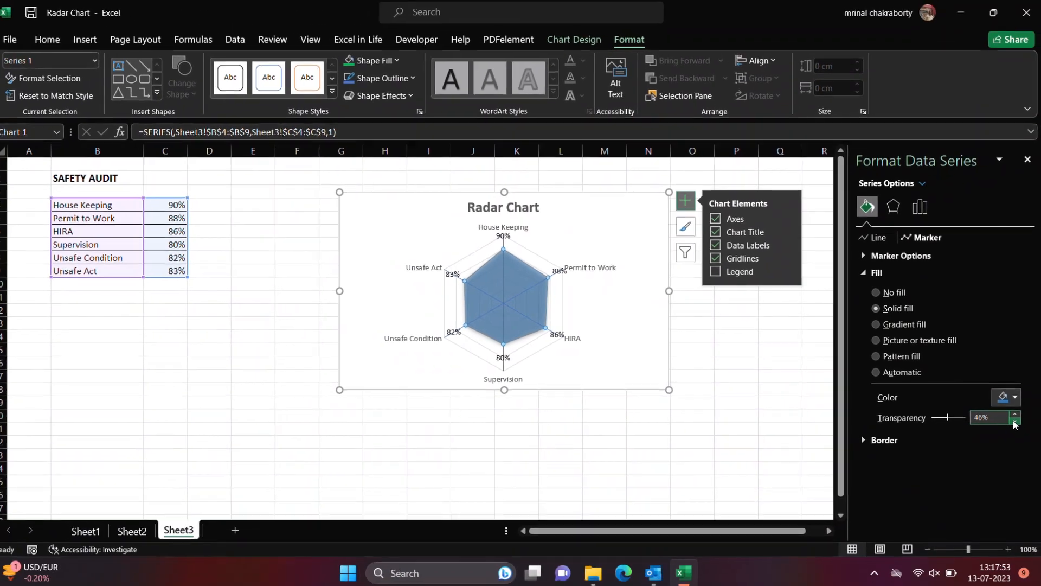
left_click(692, 341)
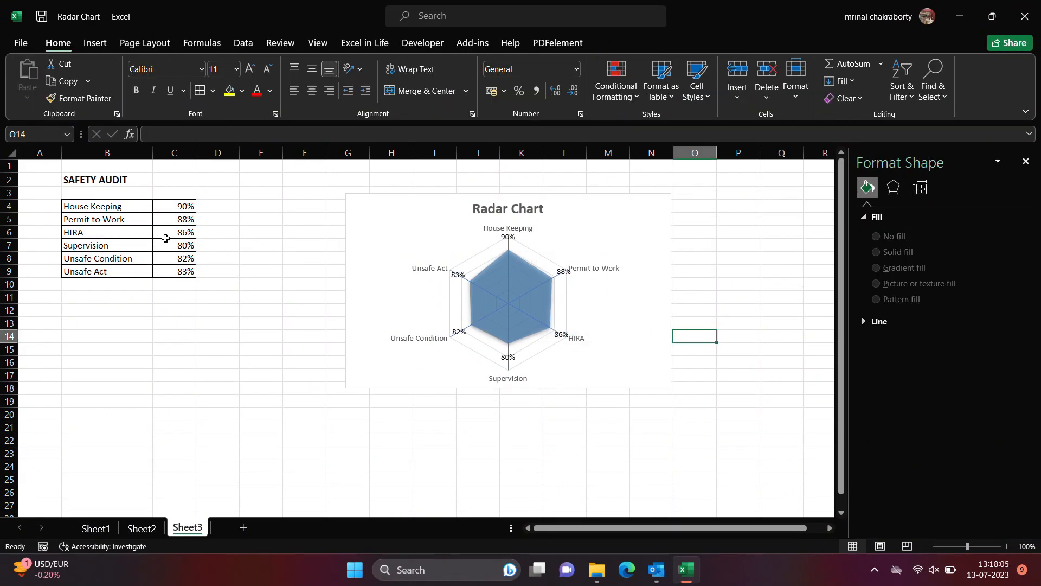
Step: Set the Unsafe Condition score to 75% and the HIRA score to 95% in the safety audit table
left_click(186, 259)
type("75")
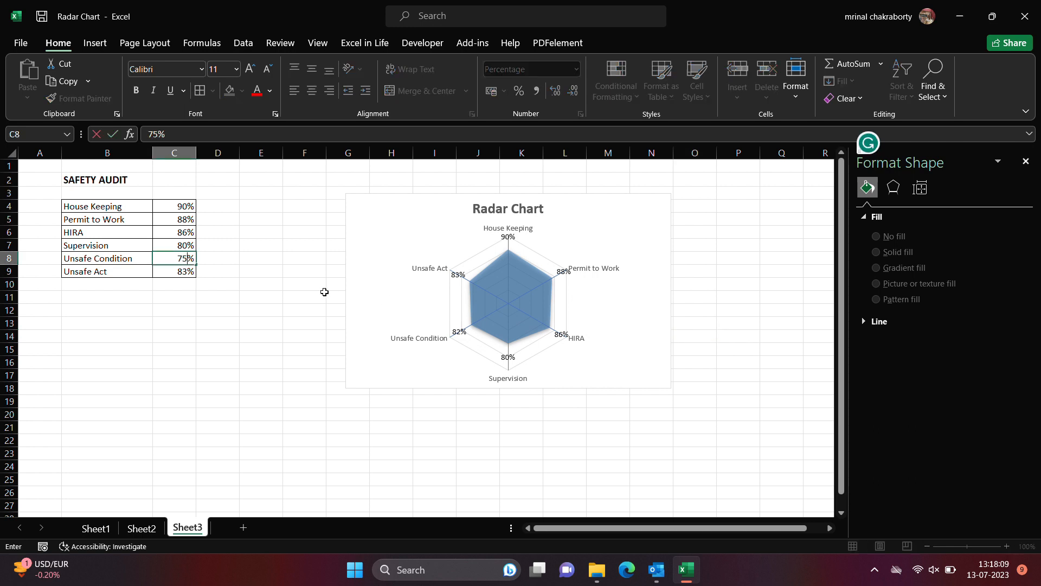
key("Return")
left_click(185, 233)
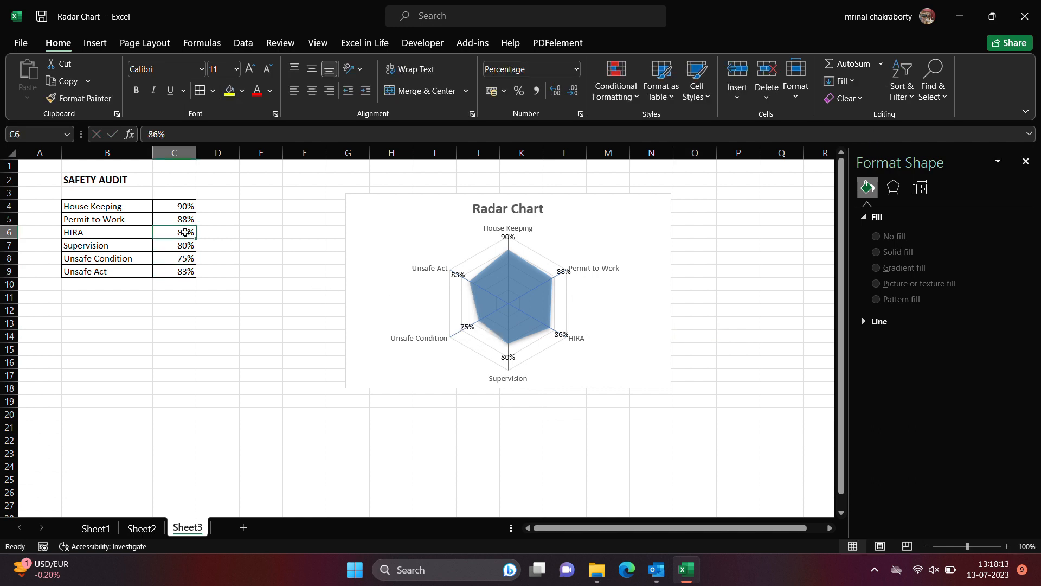
type("95")
key("Return")
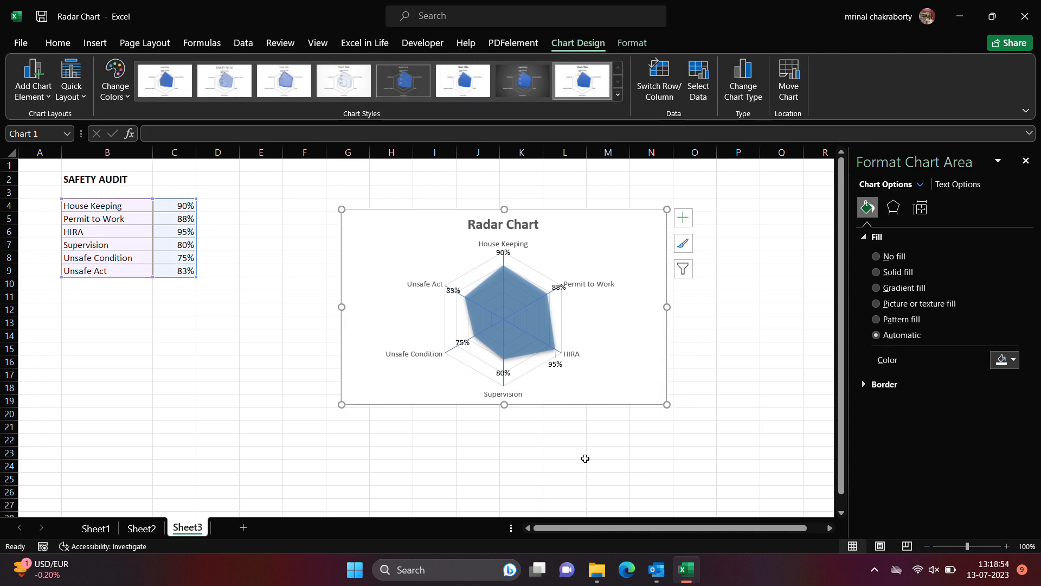
Step: Set the Unsafe Condition score in C8 to 85%
left_click(179, 258)
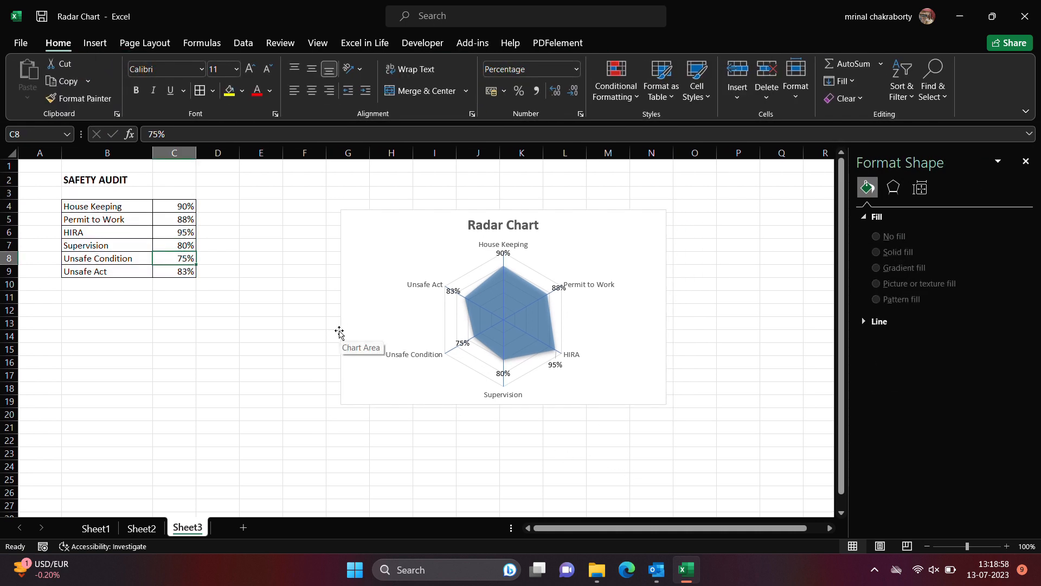
type("85")
key("Return")
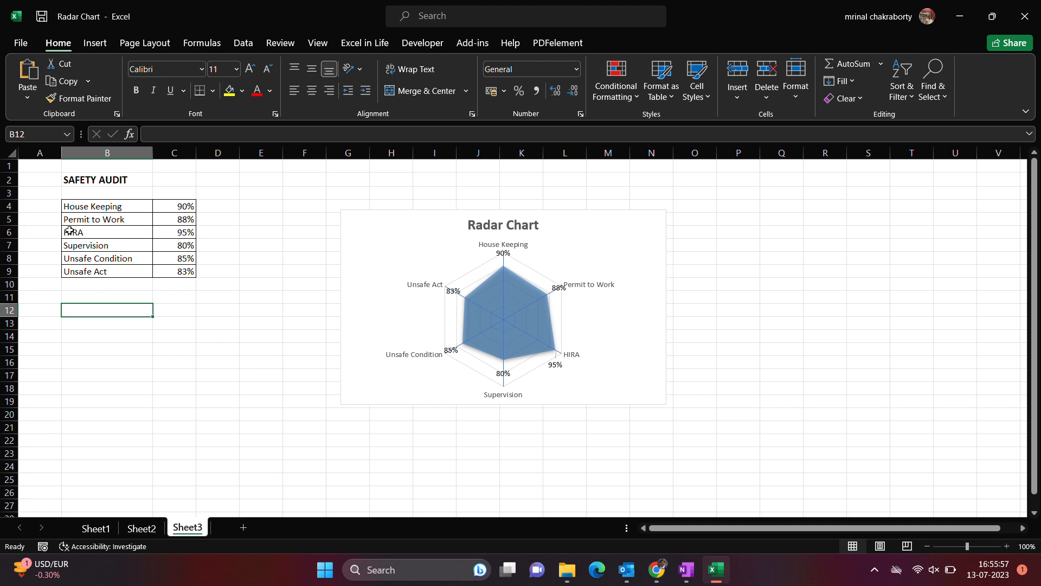
Step: Delete the HIRA entry and its score, cells B6:C6, from the safety audit table
left_click_drag(70, 230, 184, 234)
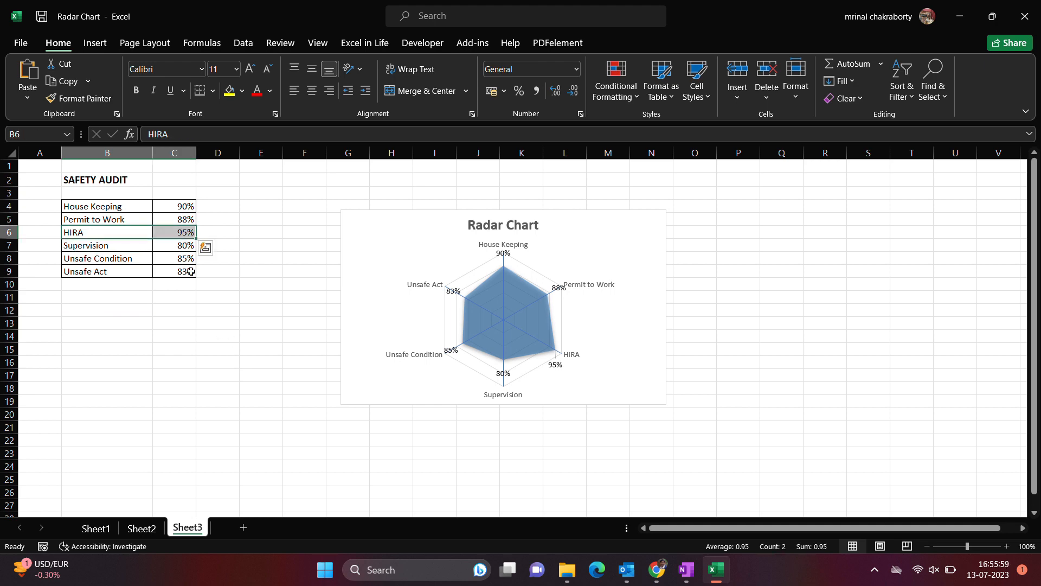
left_click(767, 68)
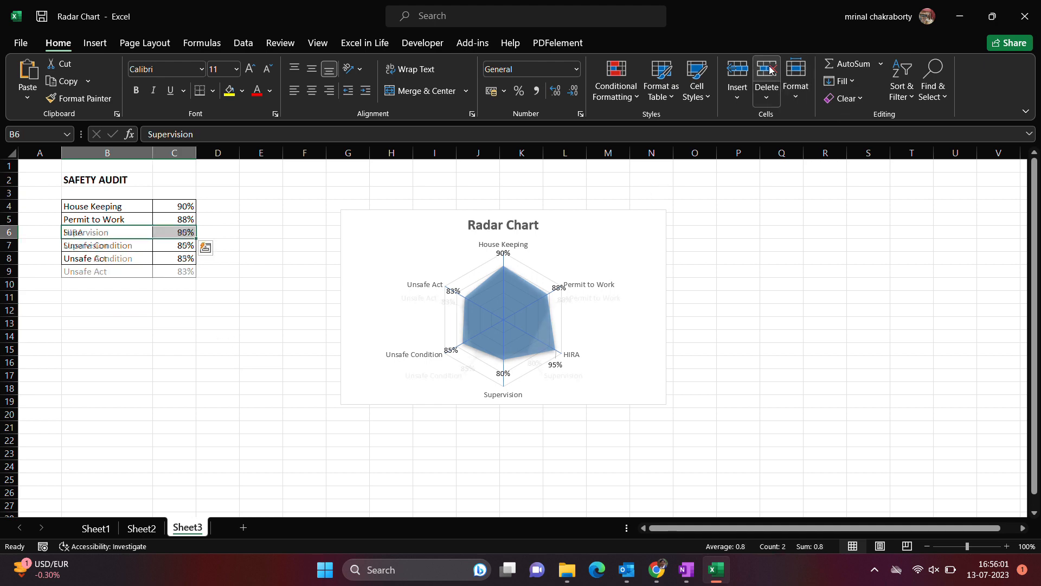
left_click(708, 310)
Step: Set the Unsafe Condition score to 90% and the Supervision score to 93% in the shortened audit table
scroll(686, 263, "up", 1)
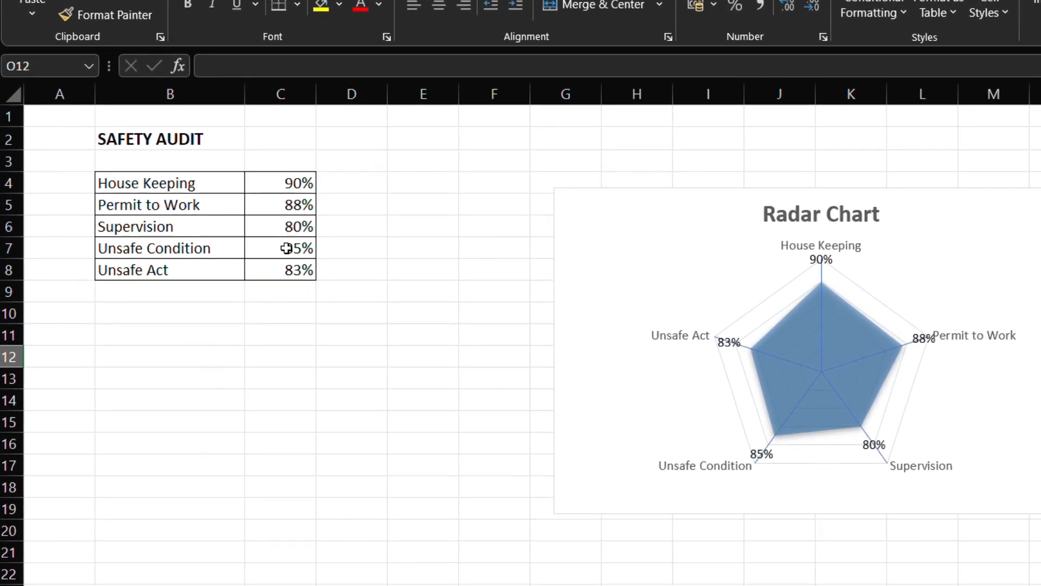
left_click(212, 261)
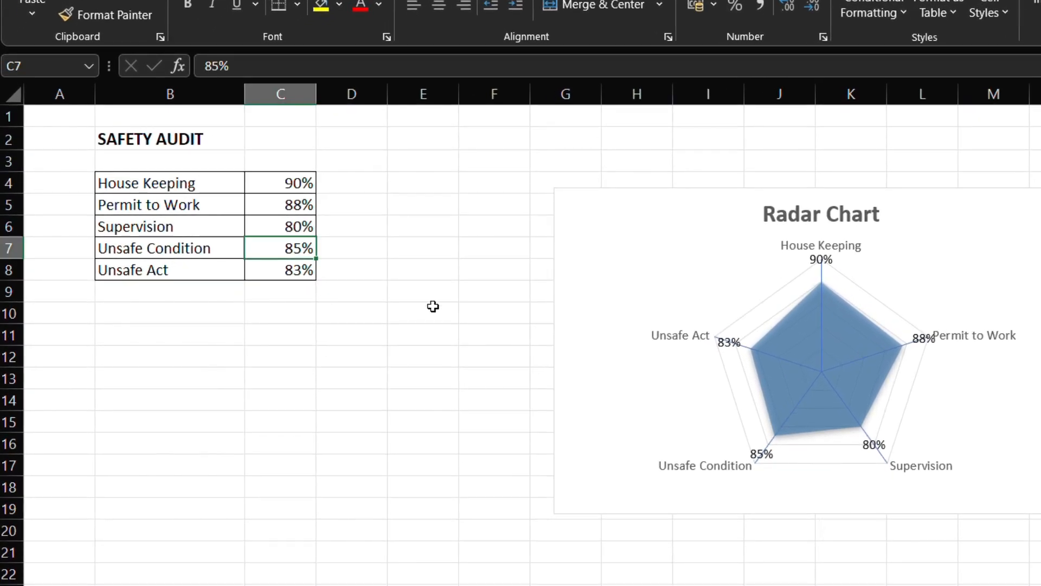
type("90")
key("Return")
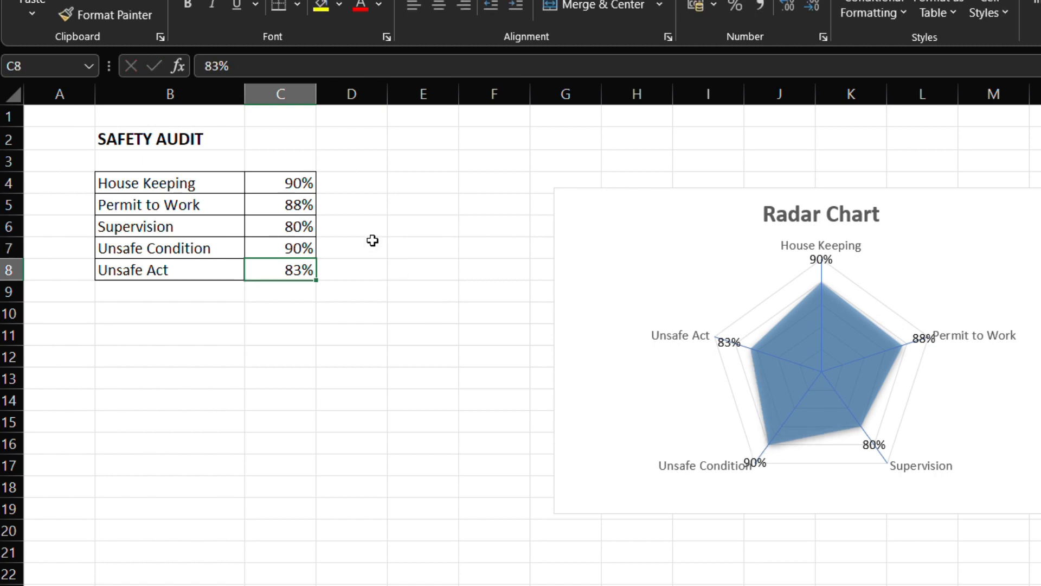
left_click(278, 228)
type("93")
key("Return")
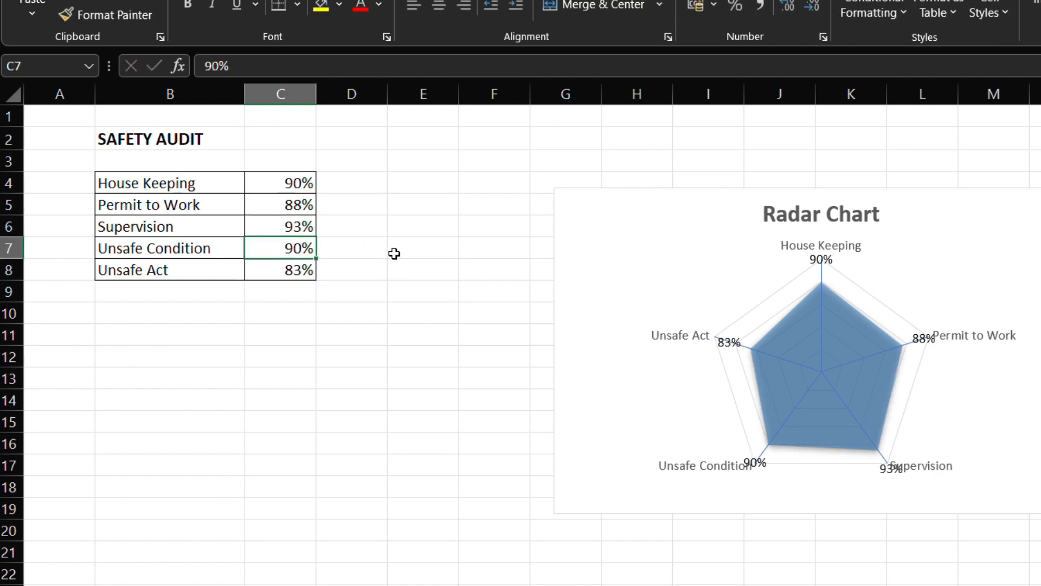